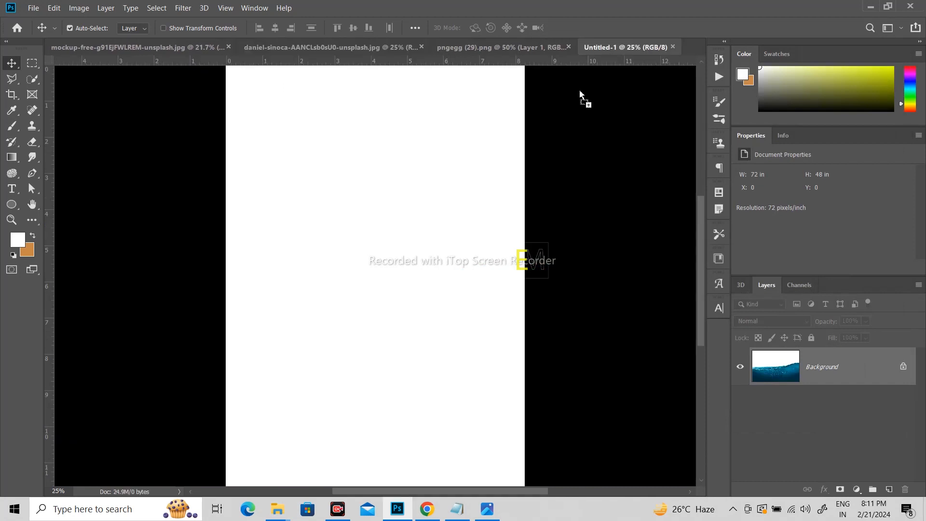
Step: Place the water image in the blank Untitled-1 document, scale it to about 107%, and position it so water fills the lower half
{"action": "left_click_drag", "start_coordinate": [363, 389], "coordinate": [385, 316]}
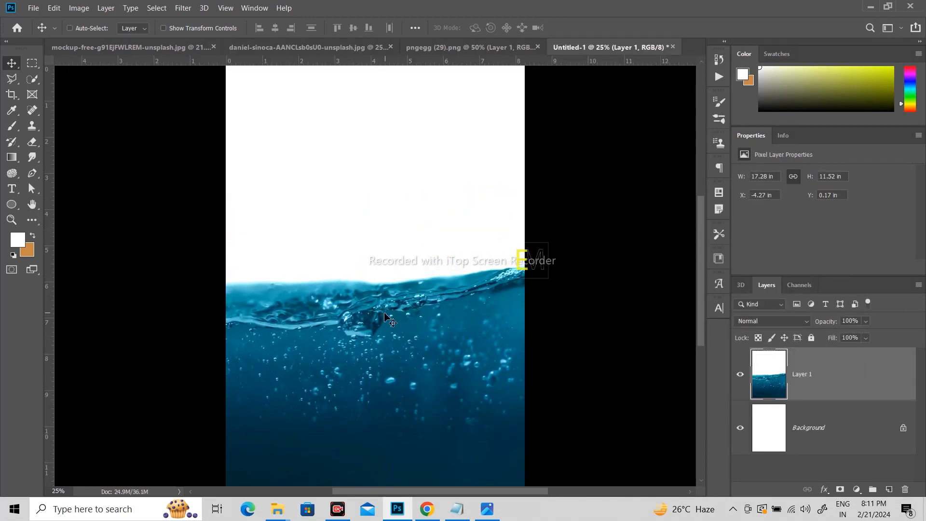
{"action": "key", "text": "ctrl+t"}
{"action": "key", "text": "ctrl+0"}
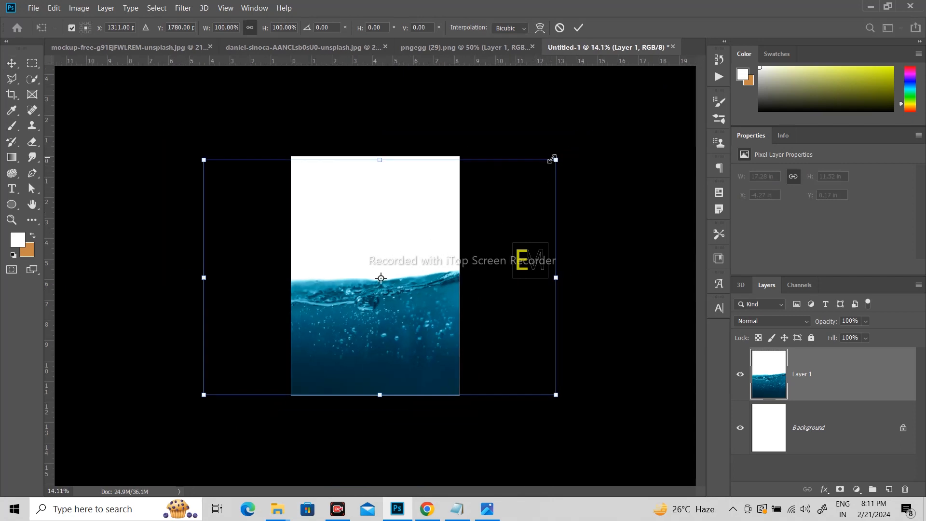
{"action": "left_click_drag", "start_coordinate": [556, 160], "coordinate": [624, 114]}
{"action": "left_click_drag", "start_coordinate": [435, 324], "coordinate": [381, 326]}
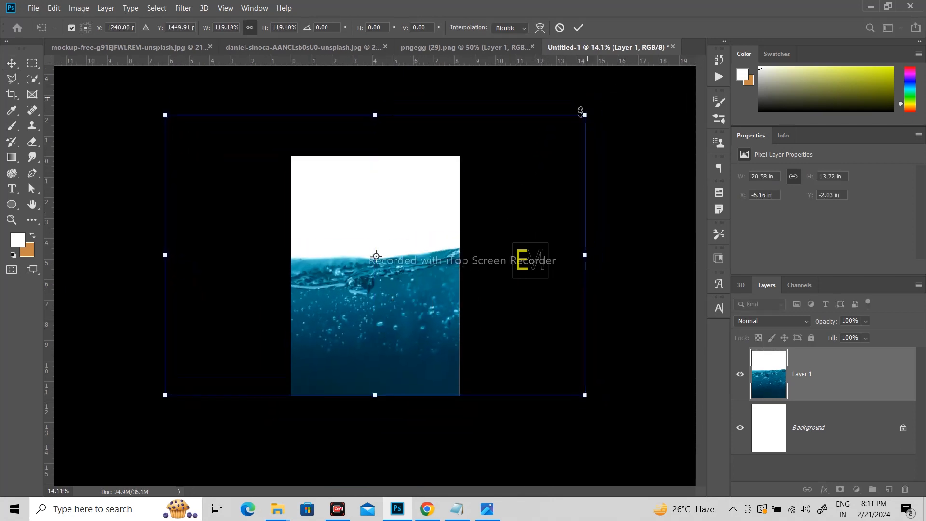
{"action": "left_click_drag", "start_coordinate": [584, 118], "coordinate": [541, 145]}
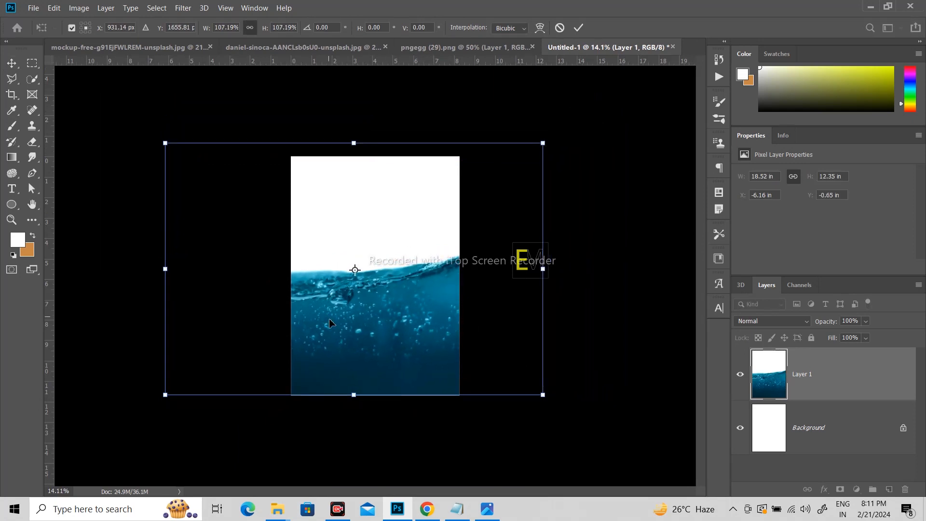
{"action": "left_click_drag", "start_coordinate": [332, 323], "coordinate": [366, 329]}
{"action": "key", "text": "Return"}
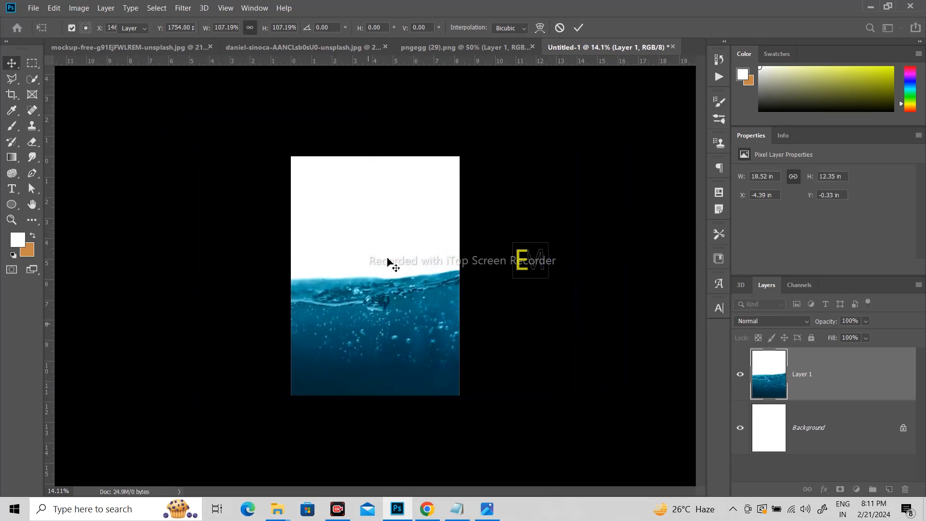
Step: In the can mockup image, start a Pen path at the can's lower-right base and trace the bevel up to the green body
{"action": "left_click", "coordinate": [132, 46]}
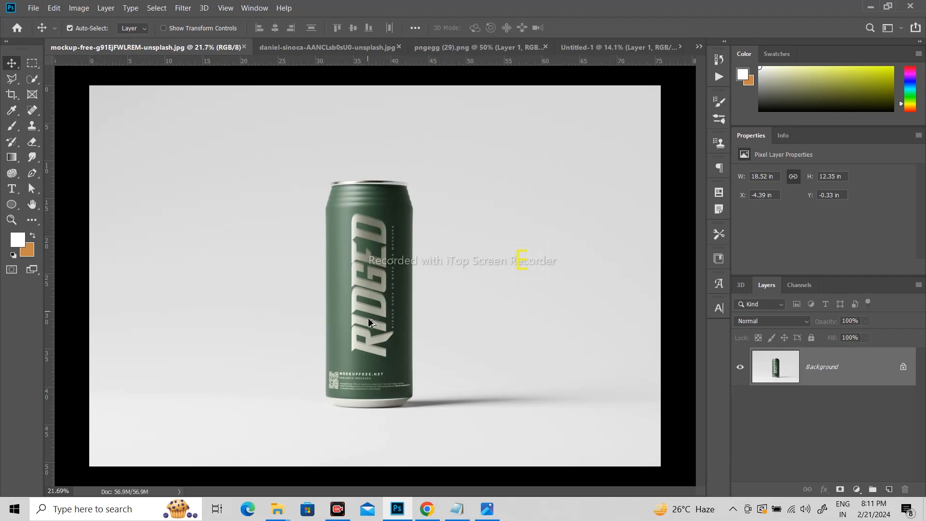
{"action": "scroll", "coordinate": [394, 348], "scroll_direction": "up", "scroll_amount": 2}
{"action": "scroll", "coordinate": [395, 349], "scroll_direction": "up", "scroll_amount": 1}
{"action": "left_click_drag", "start_coordinate": [394, 274], "coordinate": [382, 257]}
{"action": "left_click_drag", "start_coordinate": [378, 316], "coordinate": [378, 305]}
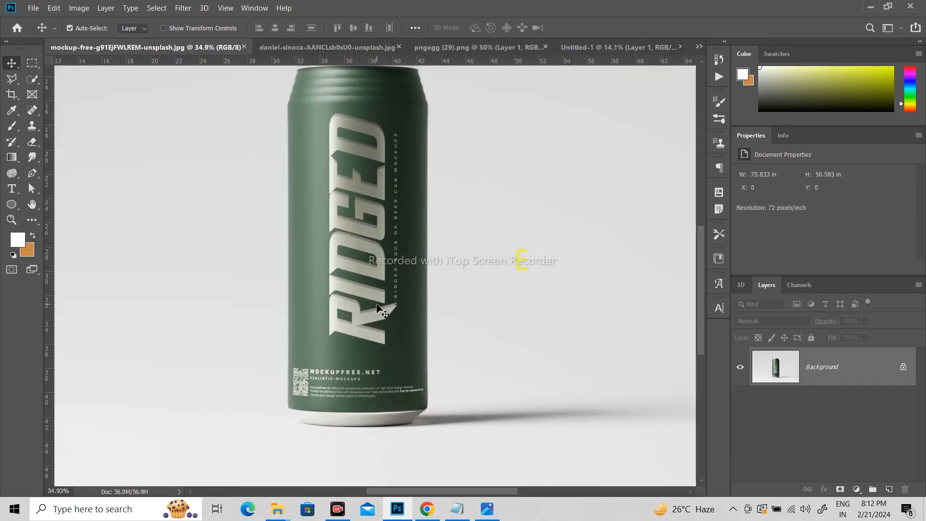
{"action": "key", "text": "p"}
{"action": "scroll", "coordinate": [422, 427], "scroll_direction": "up", "scroll_amount": 10}
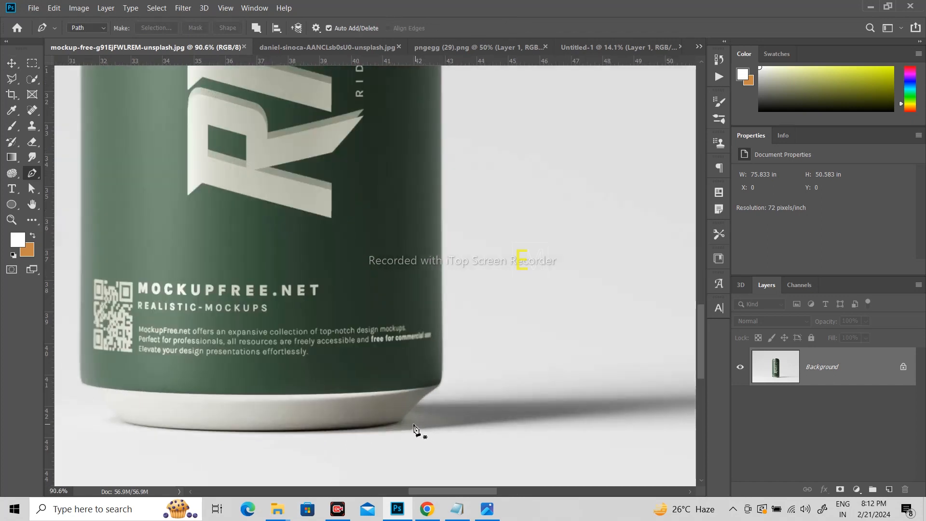
{"action": "left_click", "coordinate": [400, 421]}
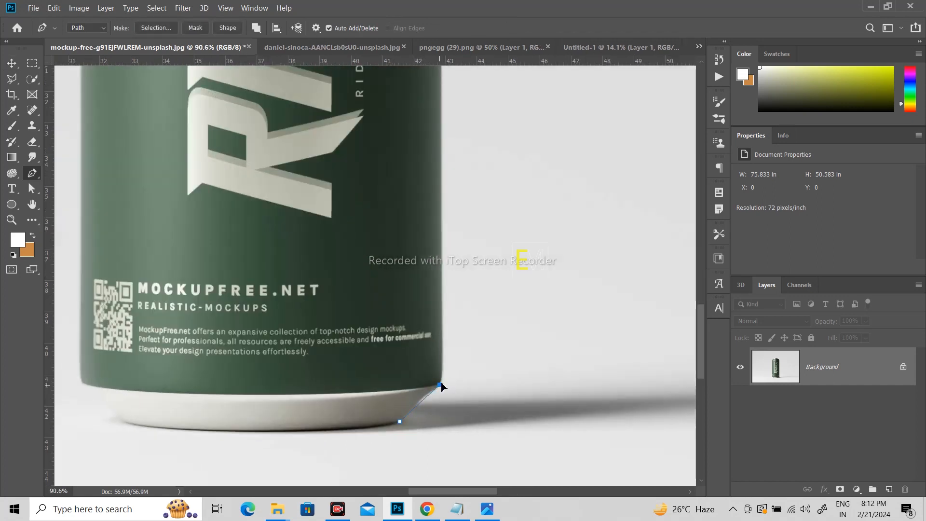
{"action": "left_click_drag", "start_coordinate": [440, 384], "coordinate": [453, 376]}
Step: Continue the Pen path up the can's right side and around its ridged shoulder to the metal rim
{"action": "scroll", "coordinate": [465, 338], "scroll_direction": "up", "scroll_amount": 3}
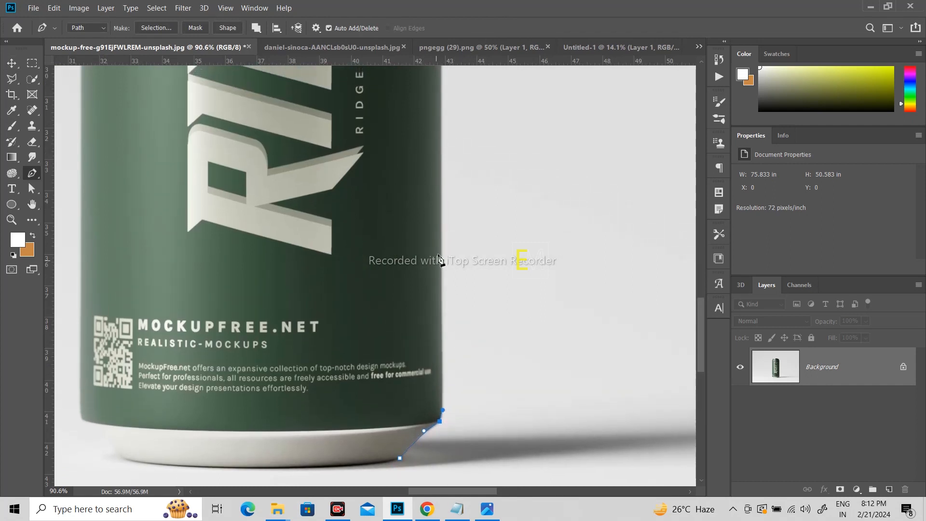
{"action": "scroll", "coordinate": [463, 285], "scroll_direction": "up", "scroll_amount": 20}
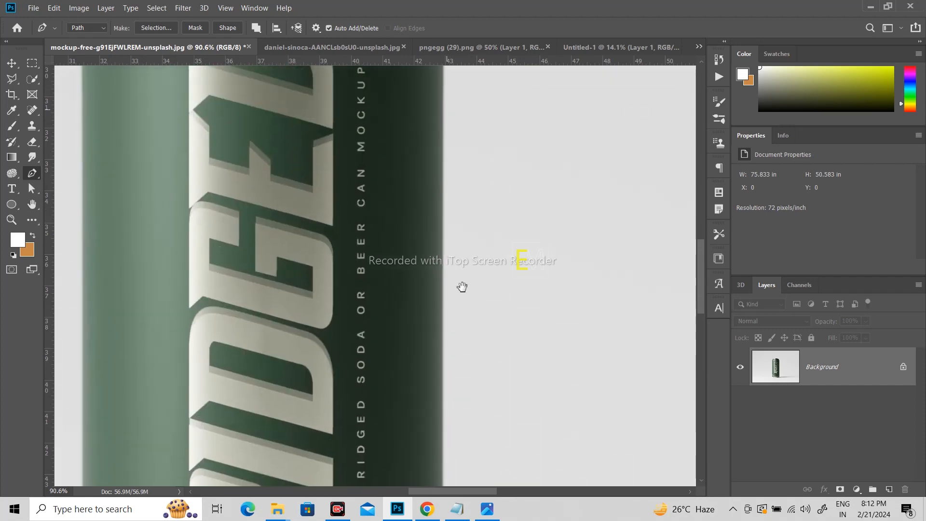
{"action": "scroll", "coordinate": [470, 173], "scroll_direction": "down", "scroll_amount": 10}
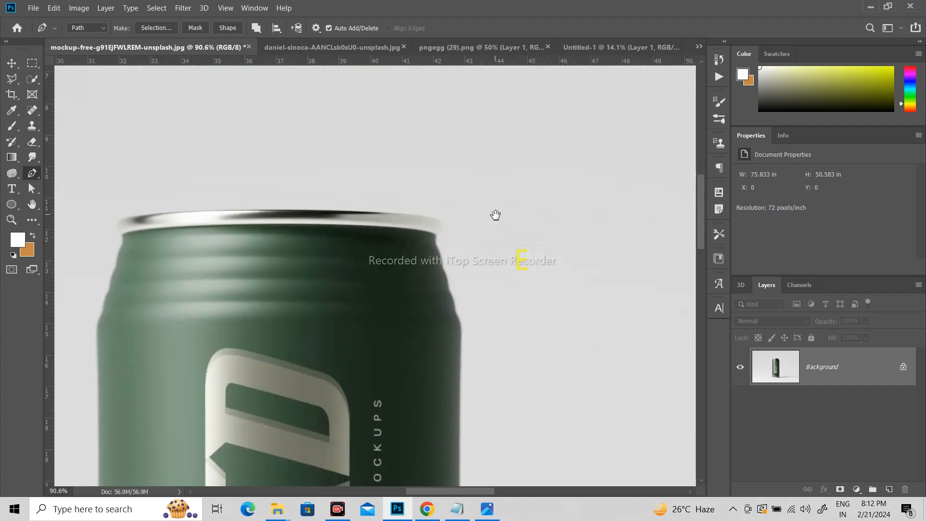
{"action": "left_click", "coordinate": [461, 329]}
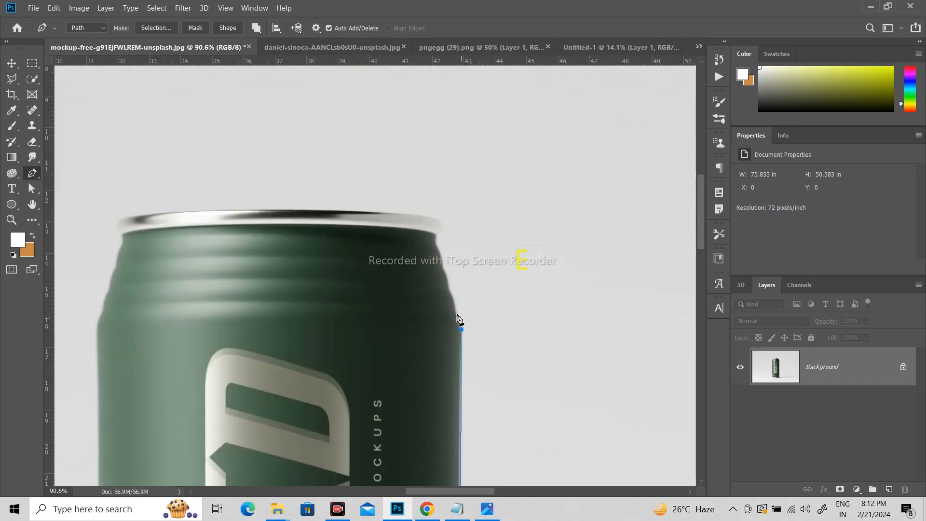
{"action": "left_click", "coordinate": [447, 289]}
{"action": "left_click_drag", "start_coordinate": [442, 268], "coordinate": [437, 254]}
{"action": "left_click_drag", "start_coordinate": [437, 218], "coordinate": [429, 211]}
Step: Curve the Pen path across the can's top rim and trace down the ridged left shoulder
{"action": "scroll", "coordinate": [271, 209], "scroll_direction": "left", "scroll_amount": 3}
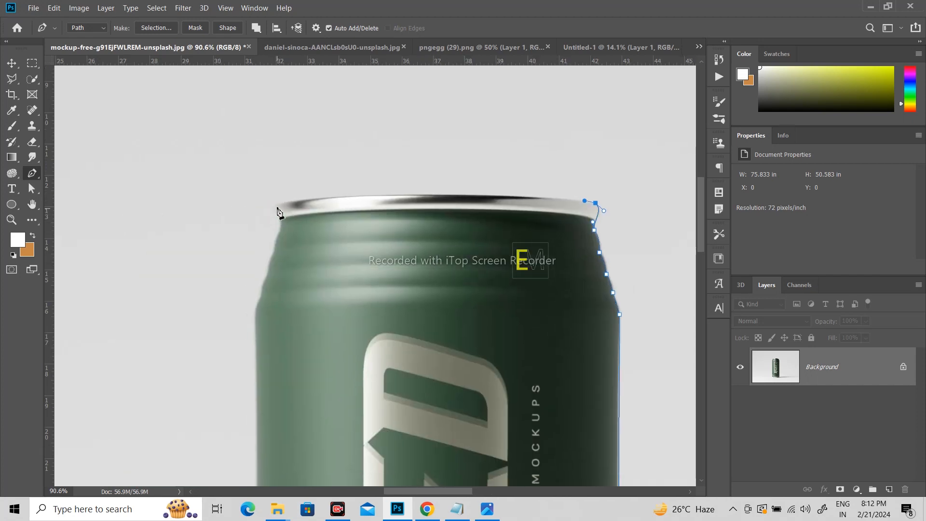
{"action": "left_click_drag", "start_coordinate": [276, 206], "coordinate": [138, 231]}
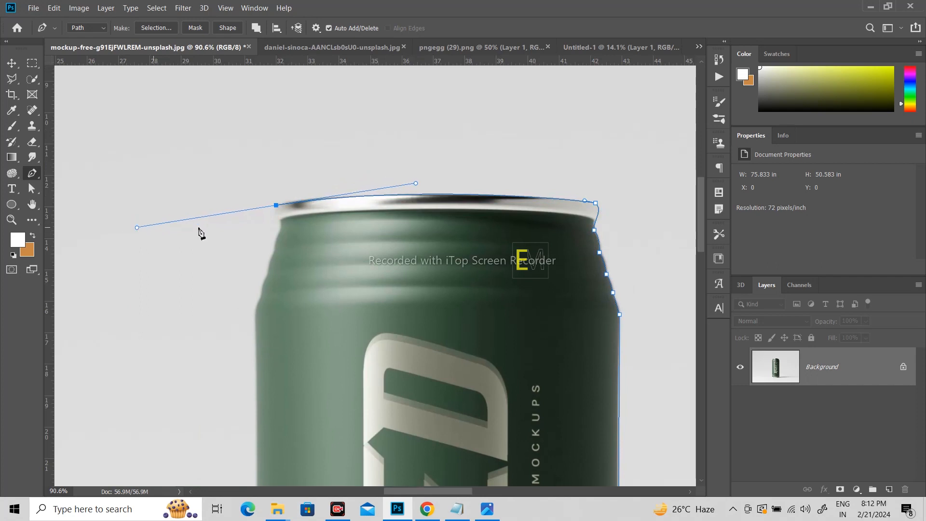
{"action": "left_click", "coordinate": [275, 206], "text": "alt"}
{"action": "left_click", "coordinate": [280, 221]}
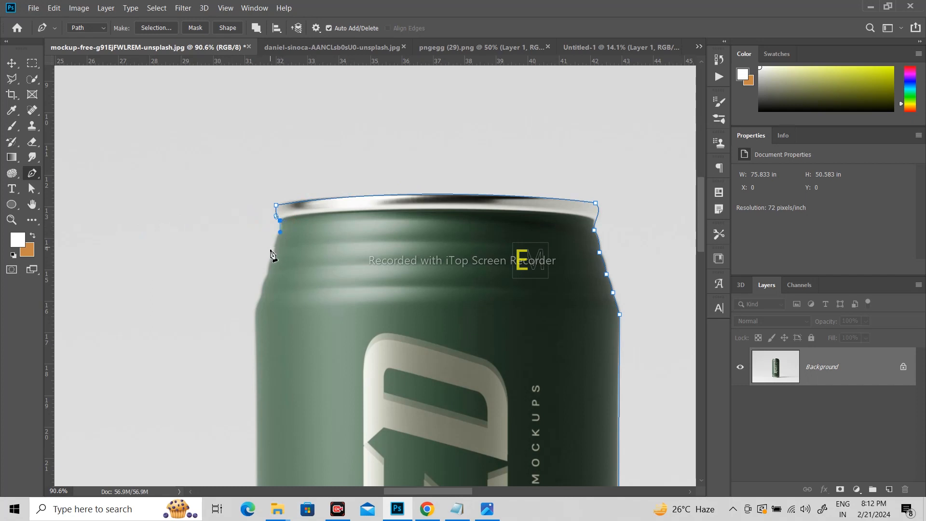
{"action": "left_click_drag", "start_coordinate": [275, 250], "coordinate": [263, 284]}
{"action": "left_click", "coordinate": [261, 297]}
Step: Trace the can's left side down to the base and close the Pen path along the curved bottom edge
{"action": "scroll", "coordinate": [302, 219], "scroll_direction": "down", "scroll_amount": 5}
{"action": "scroll", "coordinate": [302, 219], "scroll_direction": "left", "scroll_amount": 1}
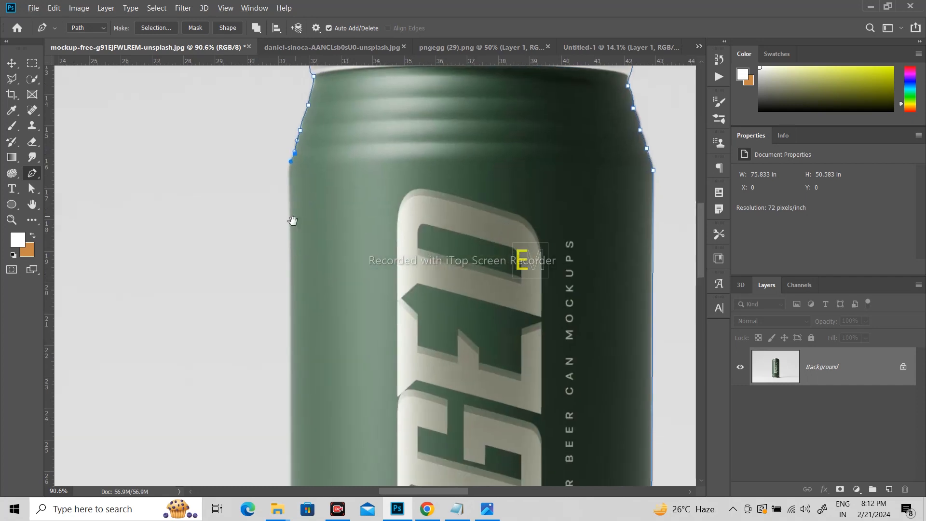
{"action": "left_click_drag", "start_coordinate": [290, 200], "coordinate": [289, 240]}
{"action": "left_click_drag", "start_coordinate": [322, 386], "coordinate": [330, 116]}
{"action": "left_click_drag", "start_coordinate": [369, 414], "coordinate": [376, 178]}
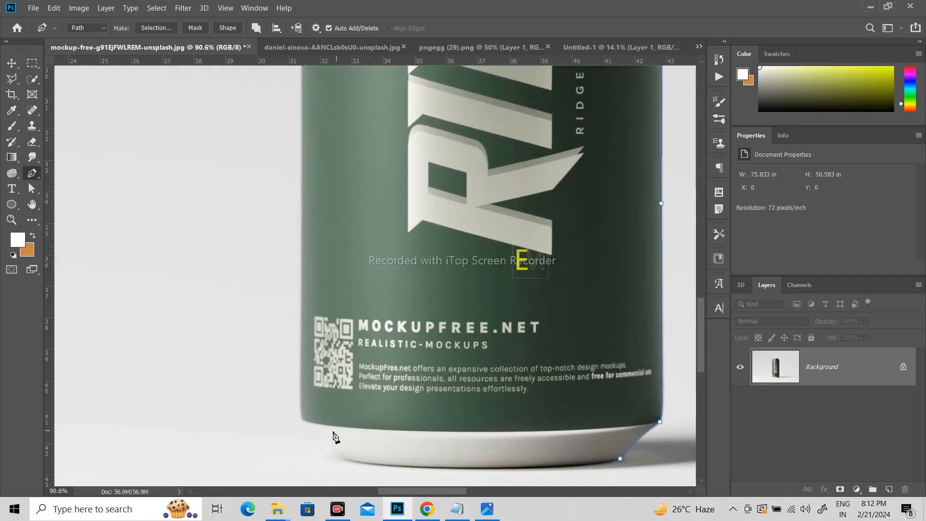
{"action": "left_click", "coordinate": [302, 420]}
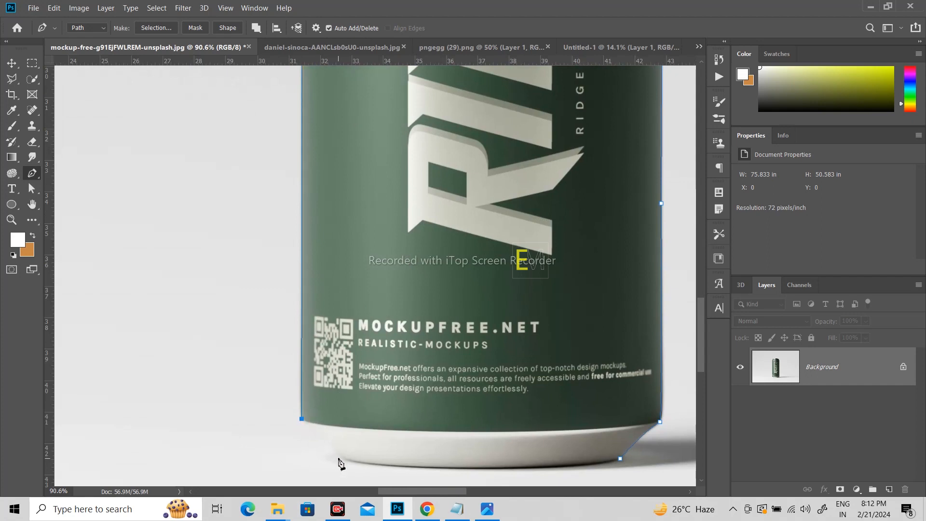
{"action": "left_click_drag", "start_coordinate": [341, 455], "coordinate": [349, 463]}
{"action": "left_click_drag", "start_coordinate": [619, 458], "coordinate": [555, 440]}
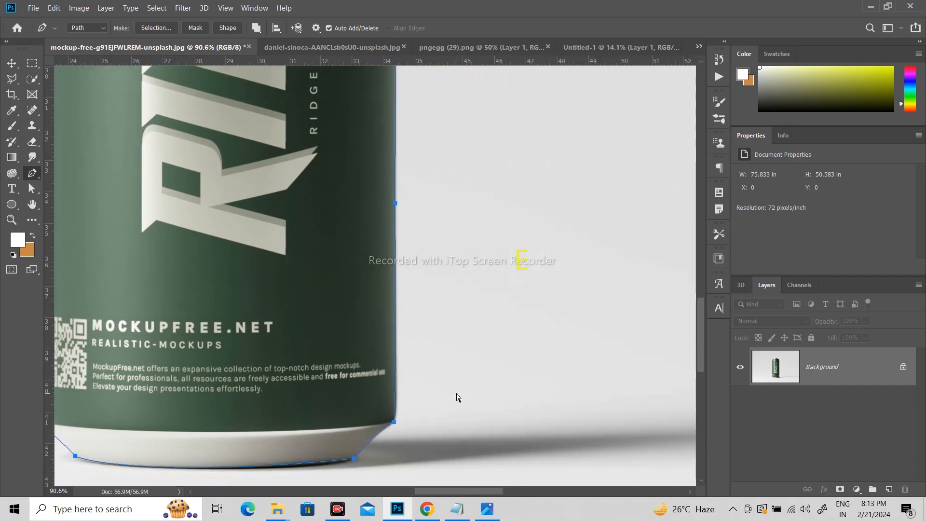
Step: Turn the can path into a selection, copy it to a new layer, and hide the Background layer
{"action": "key", "text": "ctrl+Return"}
{"action": "key", "text": "ctrl+j"}
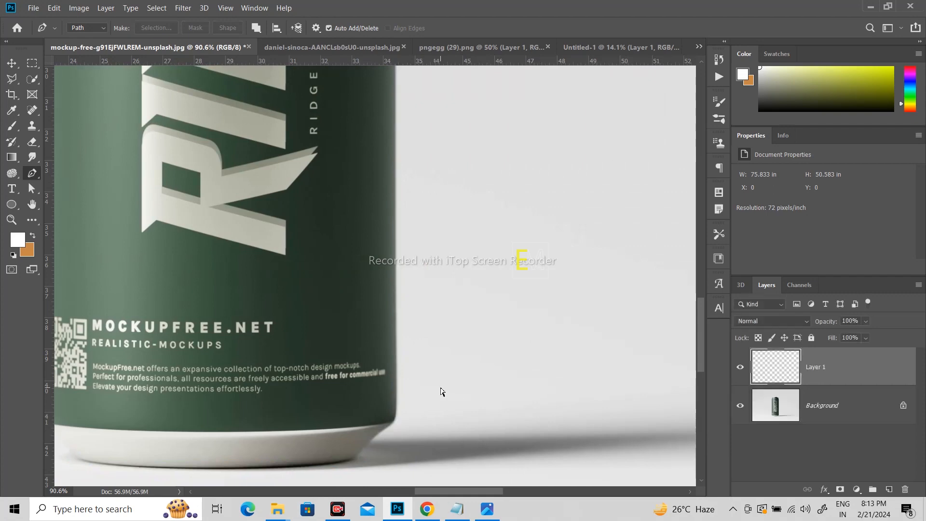
{"action": "left_click", "coordinate": [740, 405]}
{"action": "scroll", "coordinate": [427, 312], "scroll_direction": "down", "scroll_amount": 3}
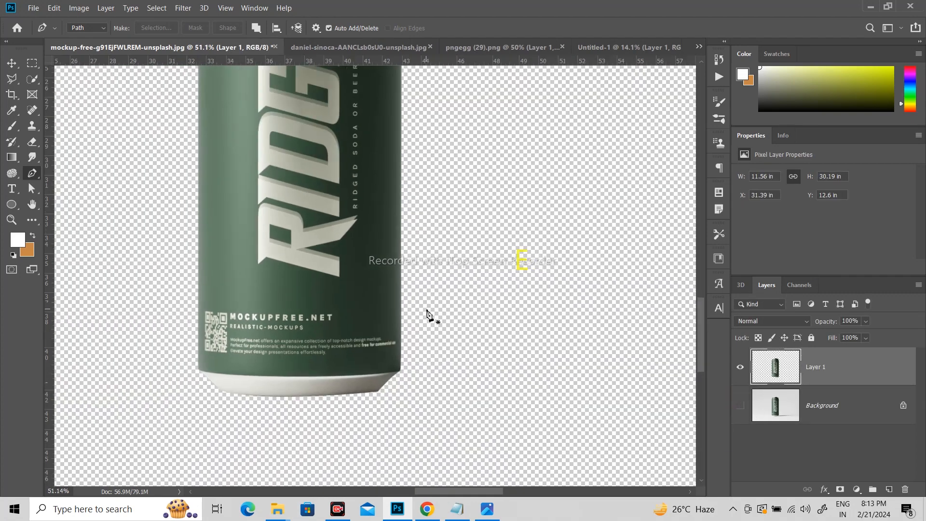
{"action": "scroll", "coordinate": [427, 313], "scroll_direction": "down", "scroll_amount": 3}
{"action": "scroll", "coordinate": [428, 284], "scroll_direction": "up", "scroll_amount": 2}
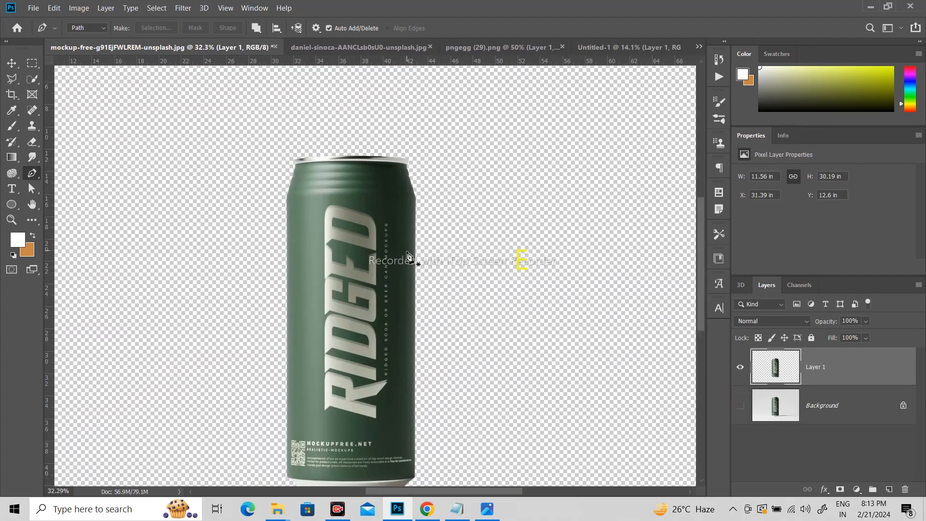
{"action": "scroll", "coordinate": [250, 151], "scroll_direction": "down", "scroll_amount": 1}
Step: Move the cut-out can into the Untitled-1 water document and rotate it about 21.5° clockwise at the water line
{"action": "left_click", "coordinate": [11, 62]}
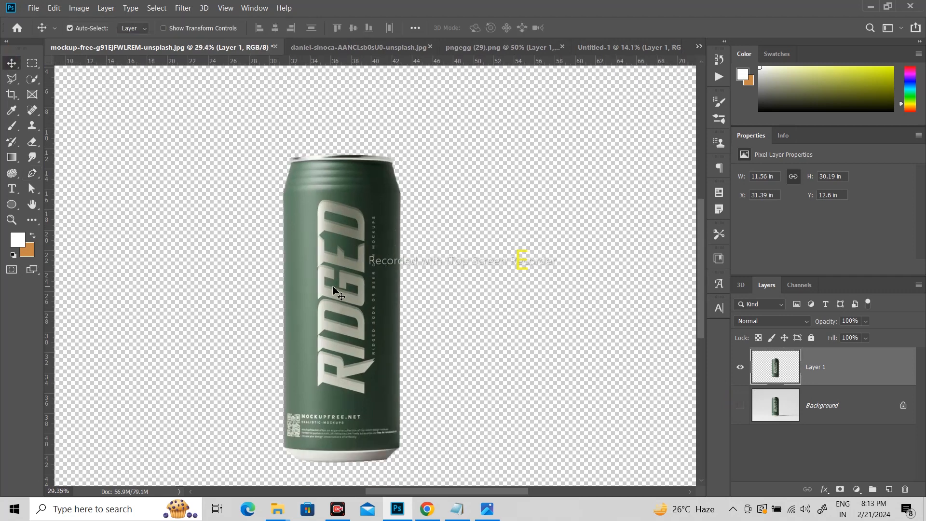
{"action": "left_click_drag", "start_coordinate": [338, 292], "coordinate": [375, 309]}
{"action": "key", "text": "ctrl+t"}
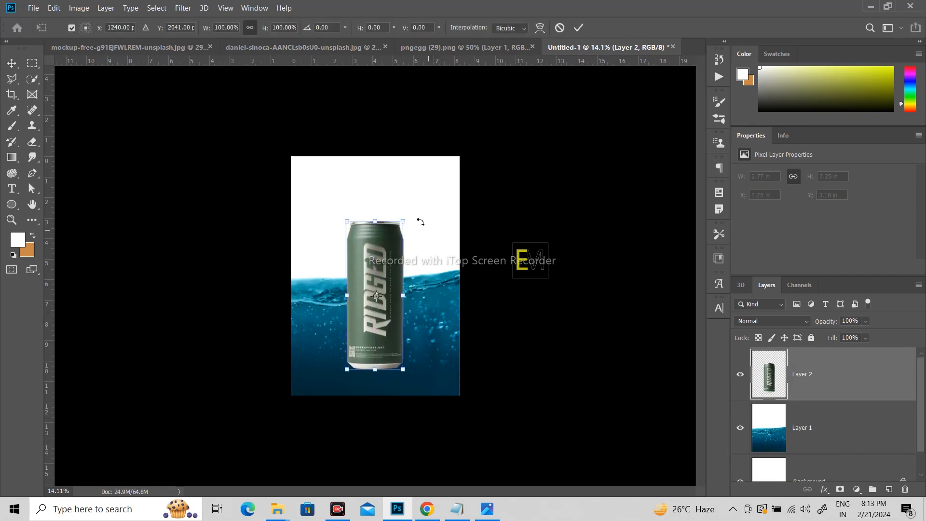
{"action": "left_click_drag", "start_coordinate": [419, 217], "coordinate": [460, 218]}
{"action": "left_click_drag", "start_coordinate": [390, 264], "coordinate": [391, 262]}
{"action": "double_click", "coordinate": [391, 262]}
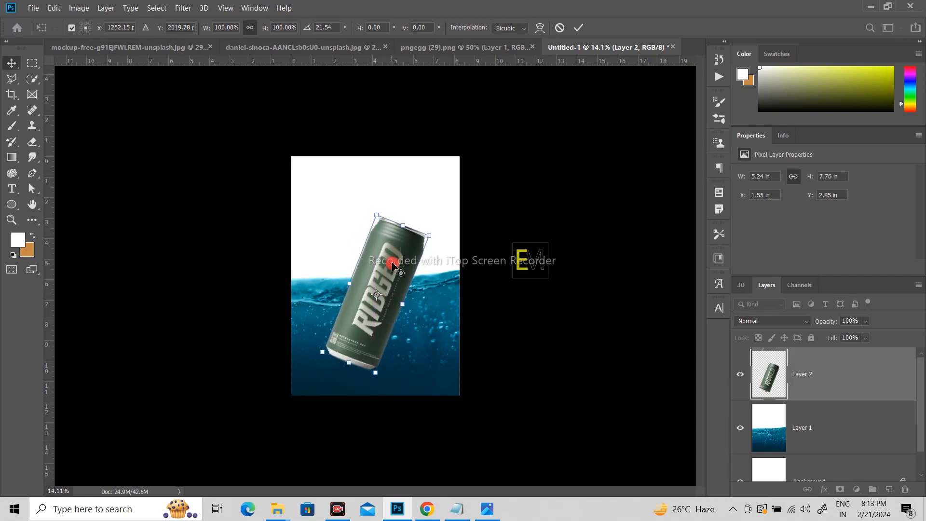
Step: Duplicate the water layer, move the copy above the can layer, and set its blend mode to Lighten
{"action": "left_click", "coordinate": [833, 441]}
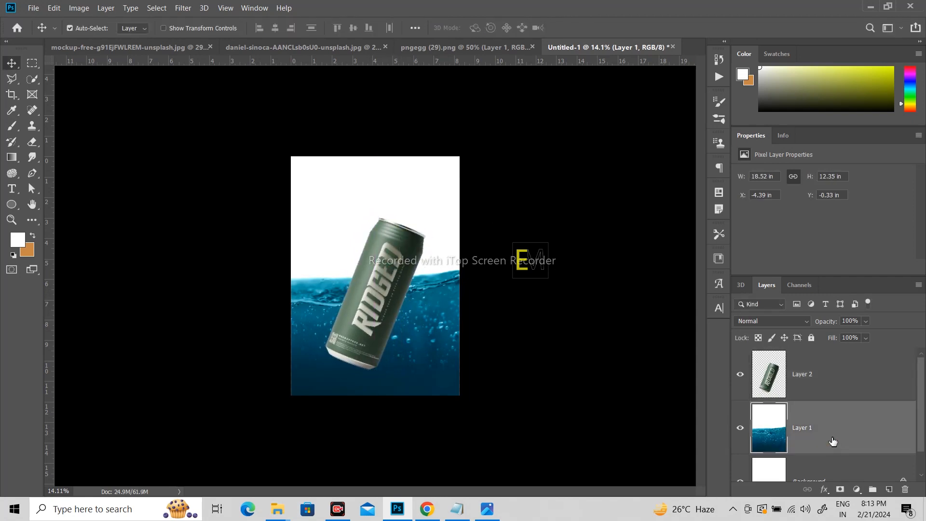
{"action": "key", "text": "ctrl+j"}
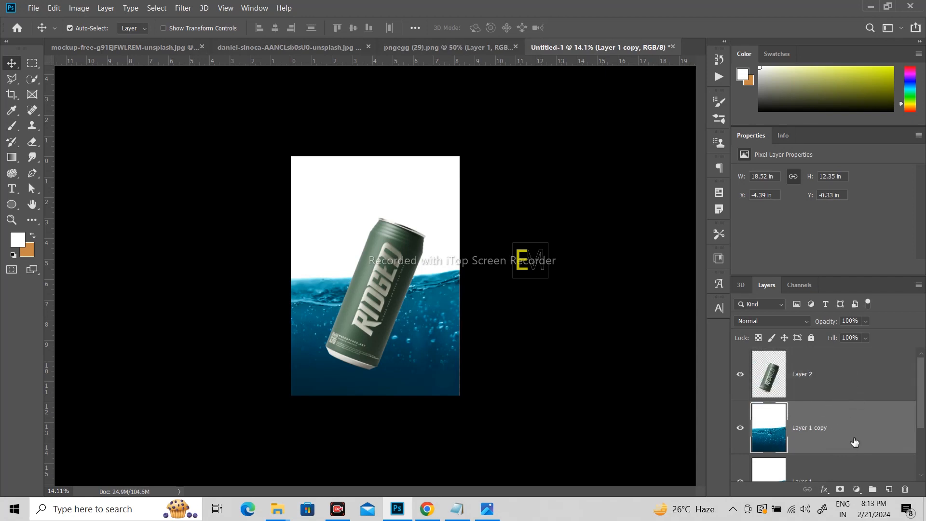
{"action": "left_click_drag", "start_coordinate": [855, 442], "coordinate": [856, 377]}
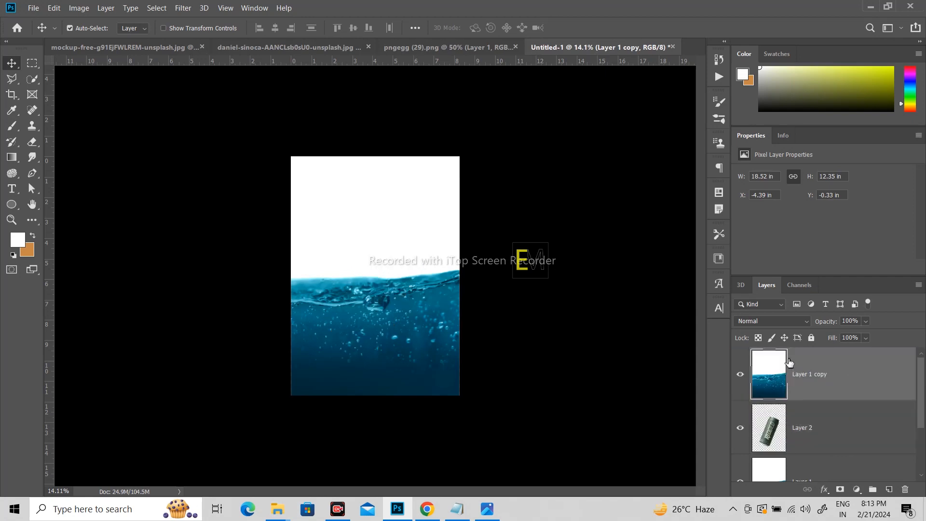
{"action": "left_click", "coordinate": [786, 320]}
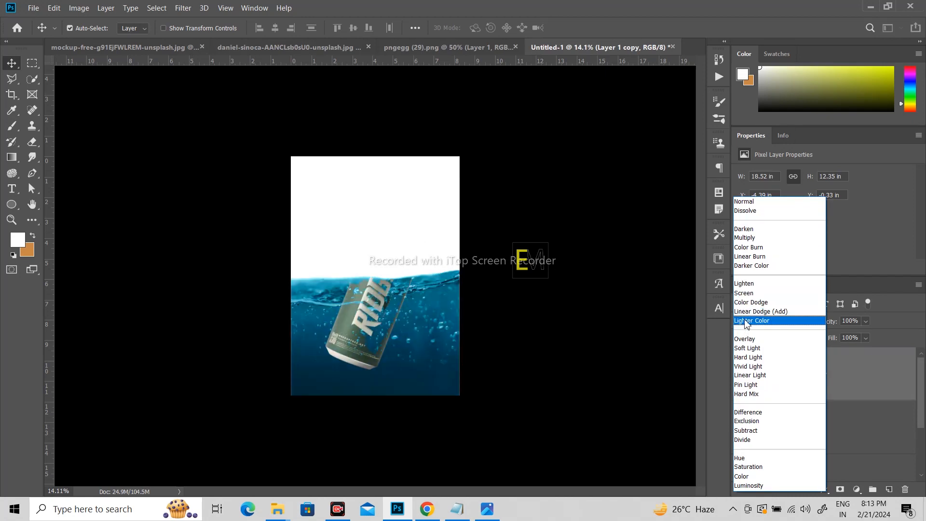
{"action": "left_click", "coordinate": [749, 285]}
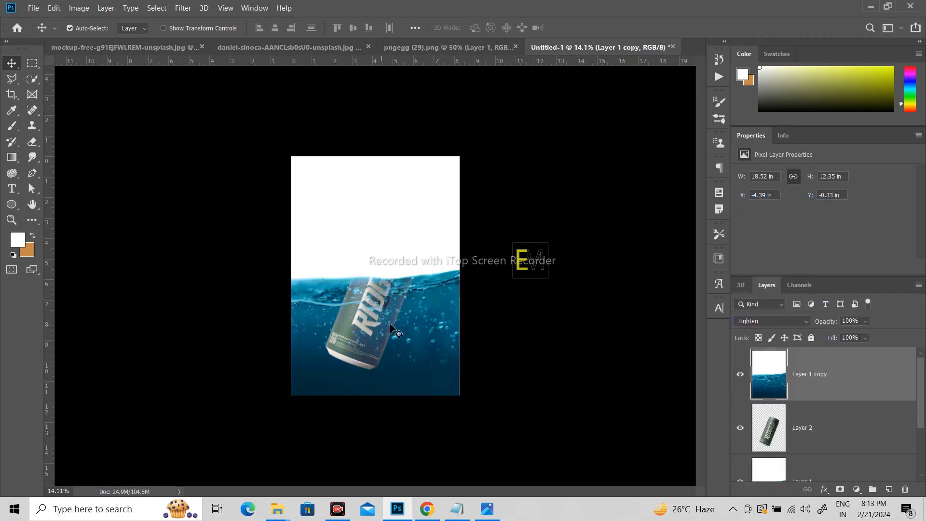
Step: Load the can layer's outline as a selection and add it as a layer mask on the water copy
{"action": "left_click", "coordinate": [776, 434], "text": "ctrl"}
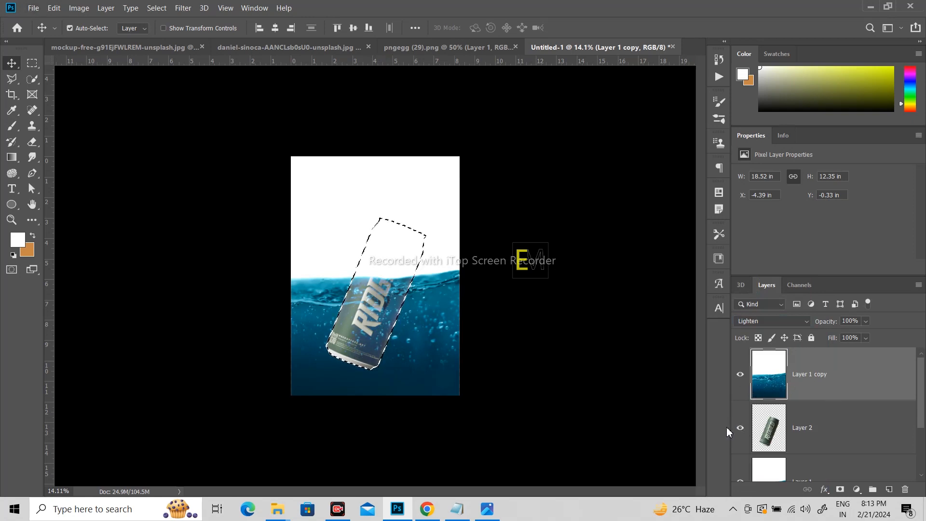
{"action": "key", "text": "ctrl+d"}
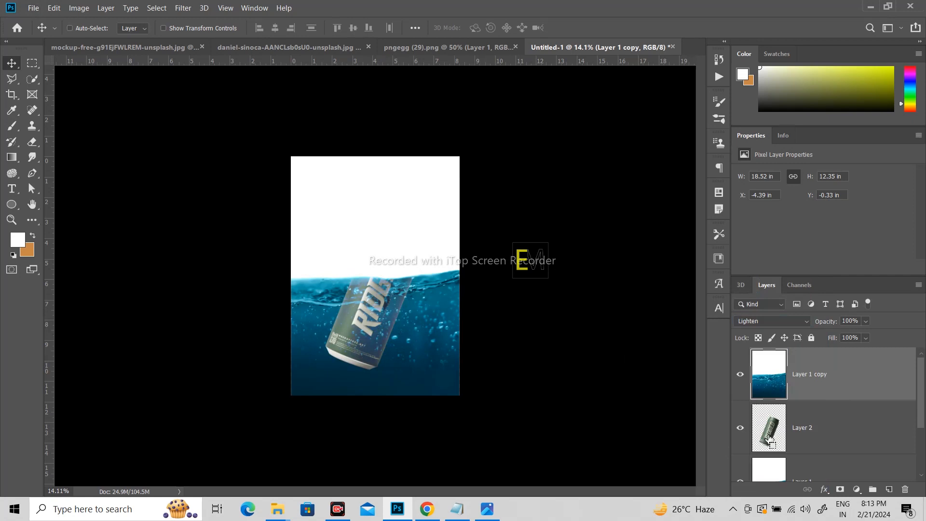
{"action": "left_click", "coordinate": [768, 437], "text": "ctrl"}
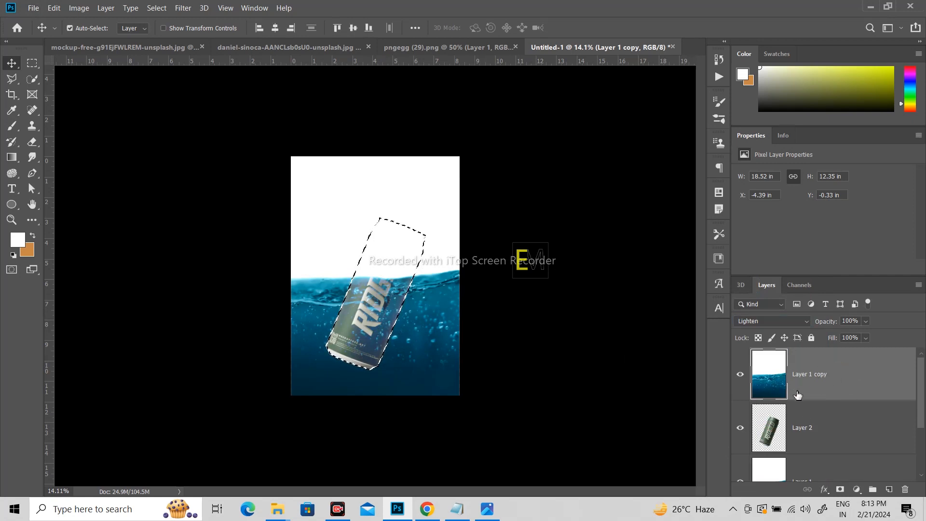
{"action": "left_click", "coordinate": [840, 489]}
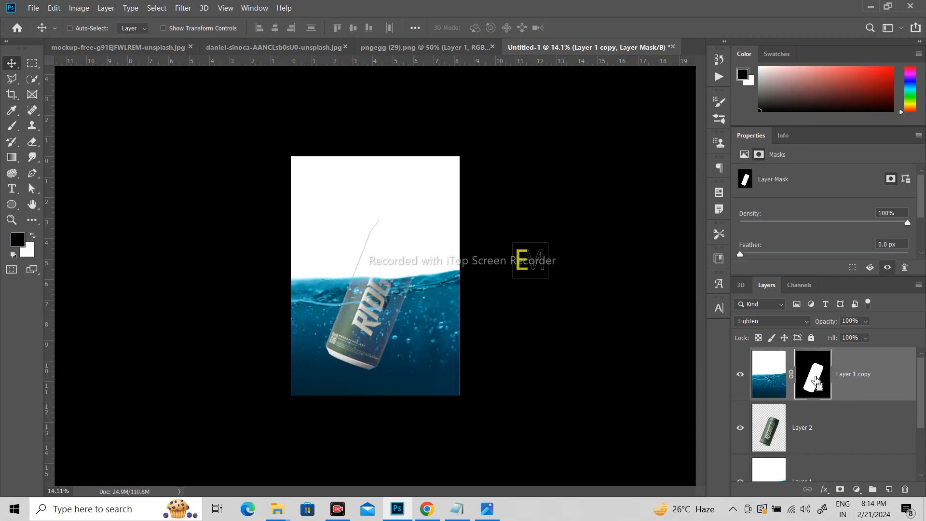
Step: Load the water copy's layer mask as a selection and brush black over the part of the can above the water
{"action": "left_click", "coordinate": [815, 381], "text": "ctrl"}
{"action": "scroll", "coordinate": [407, 253], "scroll_direction": "up", "scroll_amount": 5}
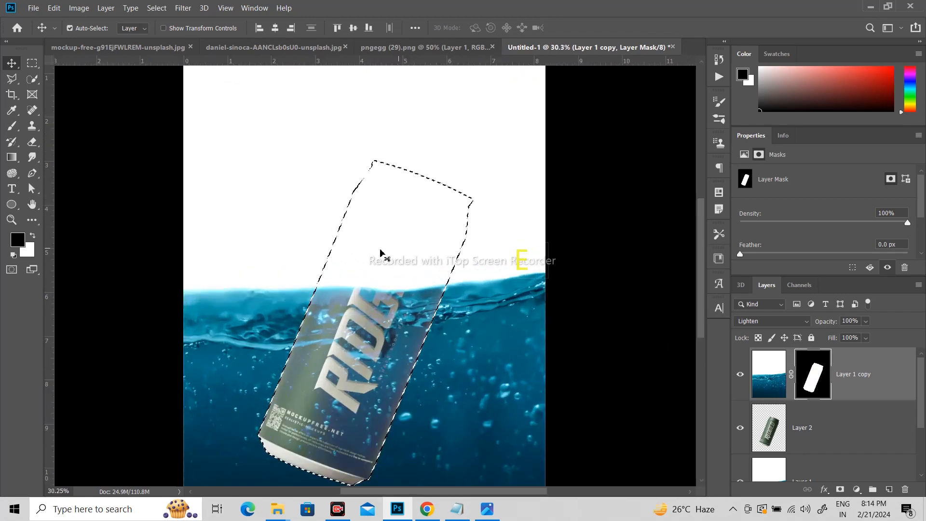
{"action": "left_click", "coordinate": [11, 126]}
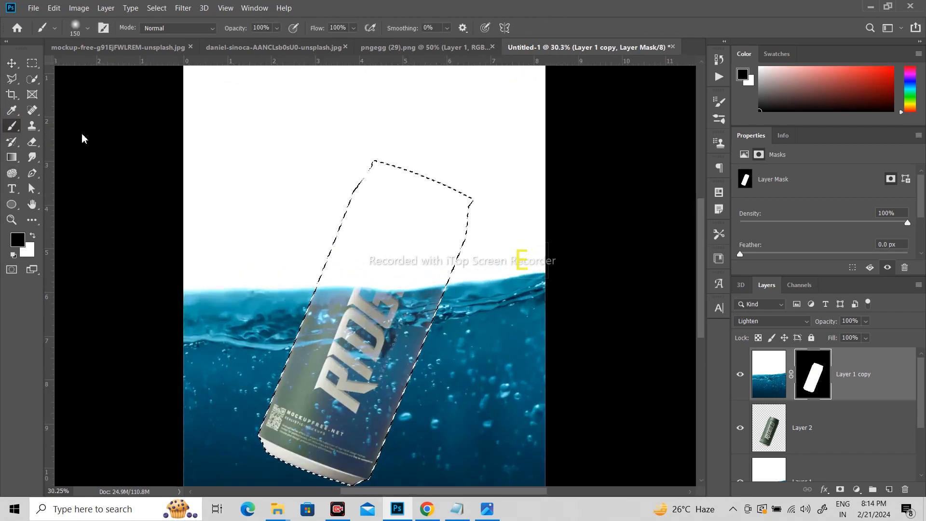
{"action": "mouse_move", "coordinate": [388, 157]}
{"action": "left_mouse_down"}
{"action": "mouse_move", "coordinate": [350, 212]}
{"action": "mouse_move", "coordinate": [397, 153]}
{"action": "mouse_move", "coordinate": [345, 242]}
{"action": "mouse_move", "coordinate": [429, 142]}
{"action": "mouse_move", "coordinate": [333, 292]}
{"action": "mouse_move", "coordinate": [396, 233]}
{"action": "mouse_move", "coordinate": [400, 253]}
{"action": "mouse_move", "coordinate": [417, 232]}
{"action": "mouse_move", "coordinate": [424, 237]}
{"action": "mouse_move", "coordinate": [428, 210]}
{"action": "mouse_move", "coordinate": [432, 229]}
{"action": "mouse_move", "coordinate": [339, 189]}
{"action": "left_mouse_up"}
{"action": "key", "text": "bracketright"}
{"action": "key", "text": "bracketright"}
{"action": "key", "text": "bracketright"}
{"action": "key", "text": "bracketright"}
{"action": "key", "text": "bracketright"}
{"action": "key", "text": "bracketright"}
{"action": "key", "text": "bracketright"}
{"action": "key", "text": "bracketright"}
{"action": "key", "text": "bracketright"}
{"action": "key", "text": "bracketright"}
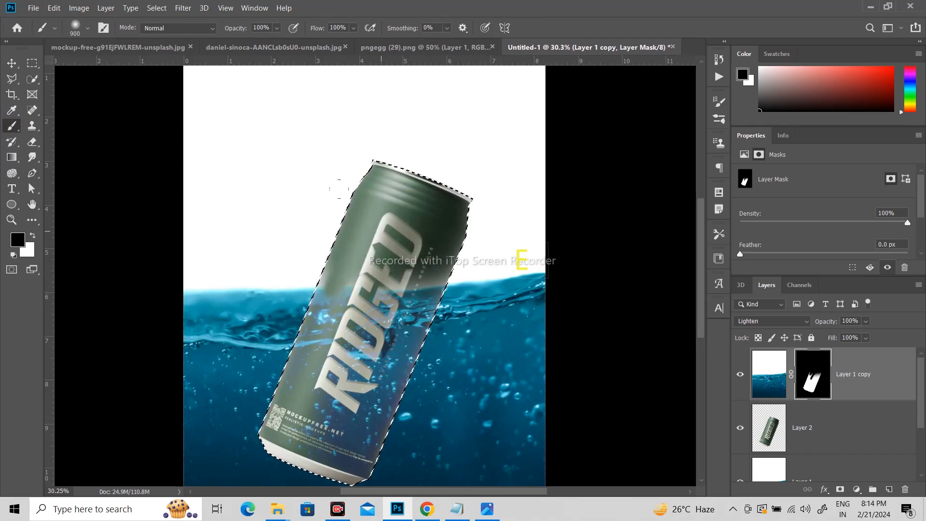
Step: Refine the water copy's mask along the water line on the can with a 400 px black brush, and clear the selection
{"action": "key", "text": "bracketleft"}
{"action": "key", "text": "bracketleft"}
{"action": "key", "text": "bracketleft"}
{"action": "key", "text": "bracketleft"}
{"action": "key", "text": "bracketleft"}
{"action": "mouse_move", "coordinate": [325, 290]}
{"action": "left_mouse_down"}
{"action": "mouse_move", "coordinate": [416, 288]}
{"action": "mouse_move", "coordinate": [348, 274]}
{"action": "left_mouse_up"}
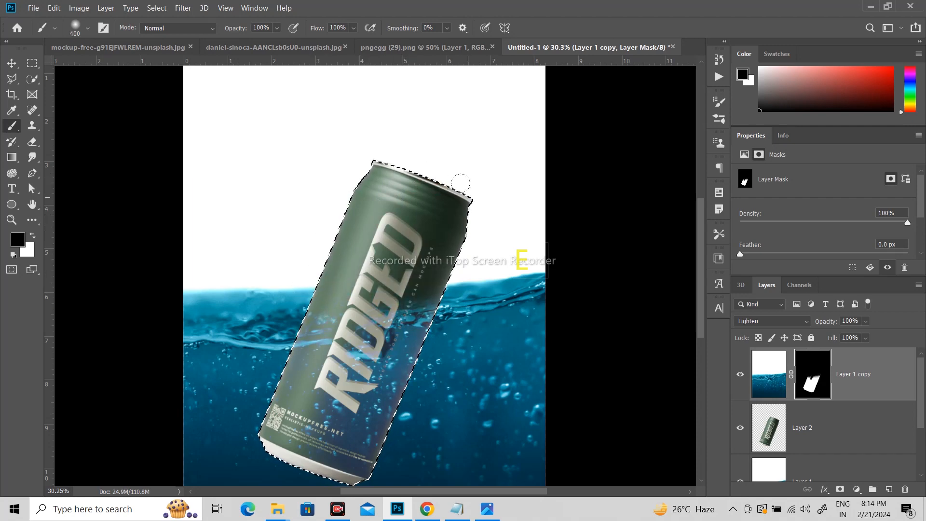
{"action": "key", "text": "ctrl+d"}
{"action": "scroll", "coordinate": [424, 217], "scroll_direction": "down", "scroll_amount": 7}
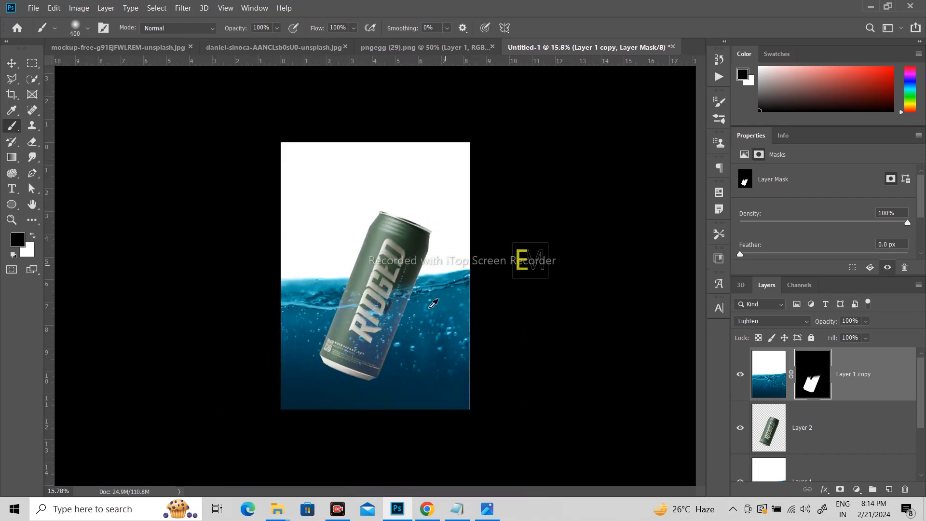
{"action": "scroll", "coordinate": [411, 270], "scroll_direction": "up", "scroll_amount": 6}
{"action": "scroll", "coordinate": [409, 273], "scroll_direction": "down", "scroll_amount": 3}
{"action": "scroll", "coordinate": [374, 294], "scroll_direction": "up", "scroll_amount": 1}
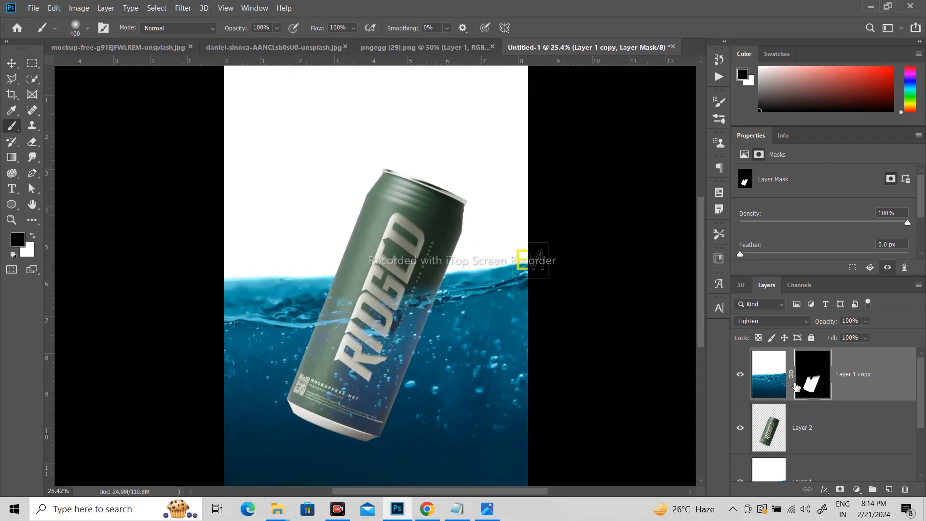
Step: Add a layer mask to Layer 1 and paint black over the white area above the water line
{"action": "key", "text": "Delete"}
{"action": "left_click", "coordinate": [833, 403]}
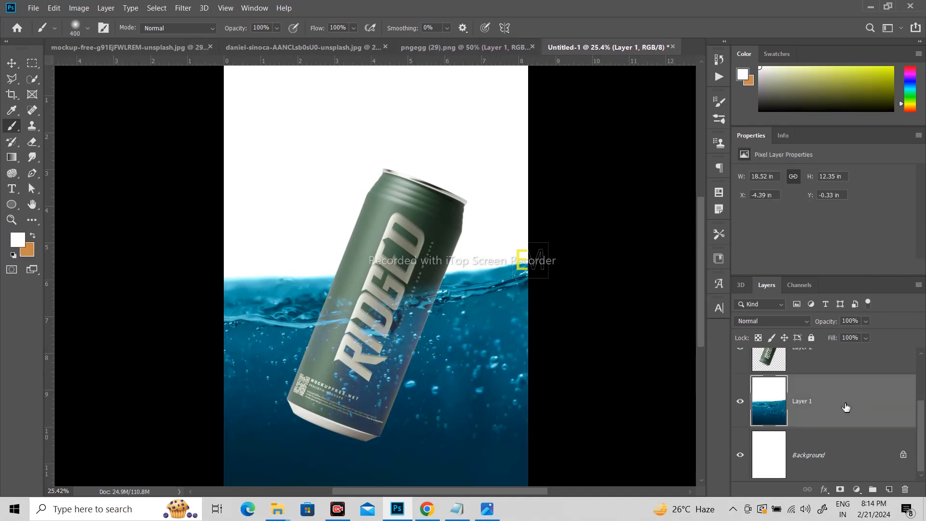
{"action": "left_click", "coordinate": [840, 489]}
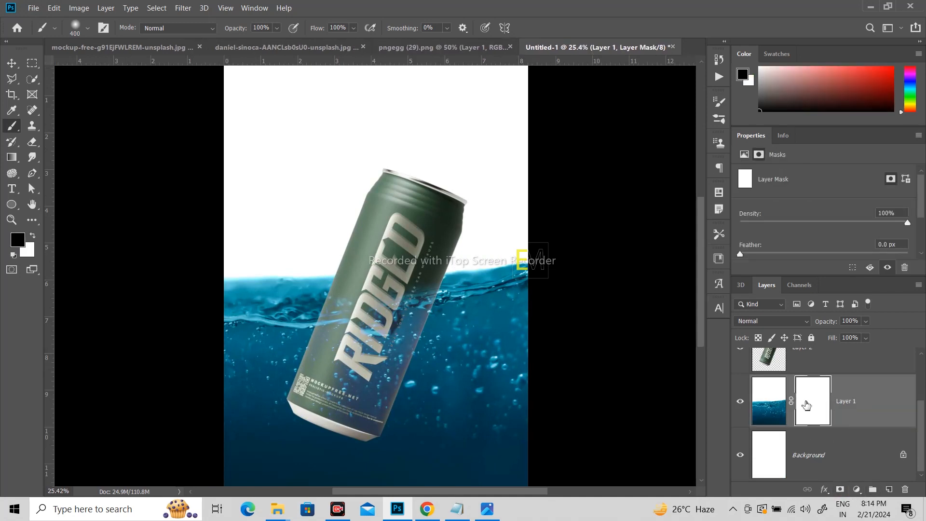
{"action": "left_click", "coordinate": [741, 402]}
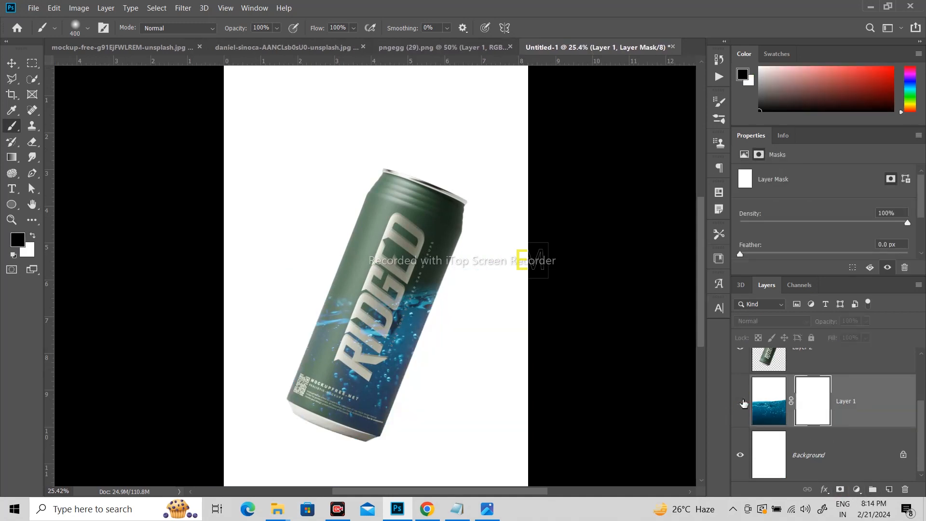
{"action": "left_click", "coordinate": [742, 402]}
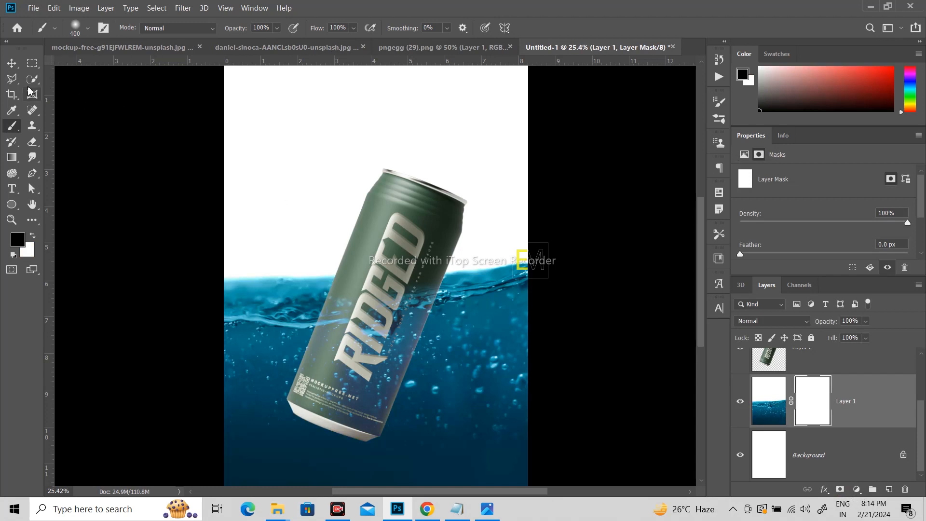
{"action": "scroll", "coordinate": [270, 167], "scroll_direction": "up", "scroll_amount": 1}
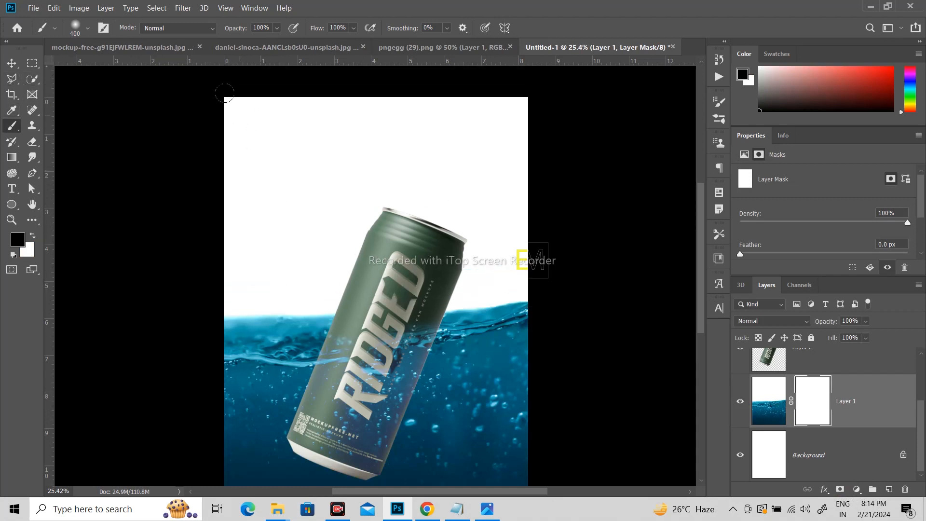
{"action": "left_click", "coordinate": [332, 100]}
{"action": "left_click_drag", "start_coordinate": [530, 311], "coordinate": [200, 302]}
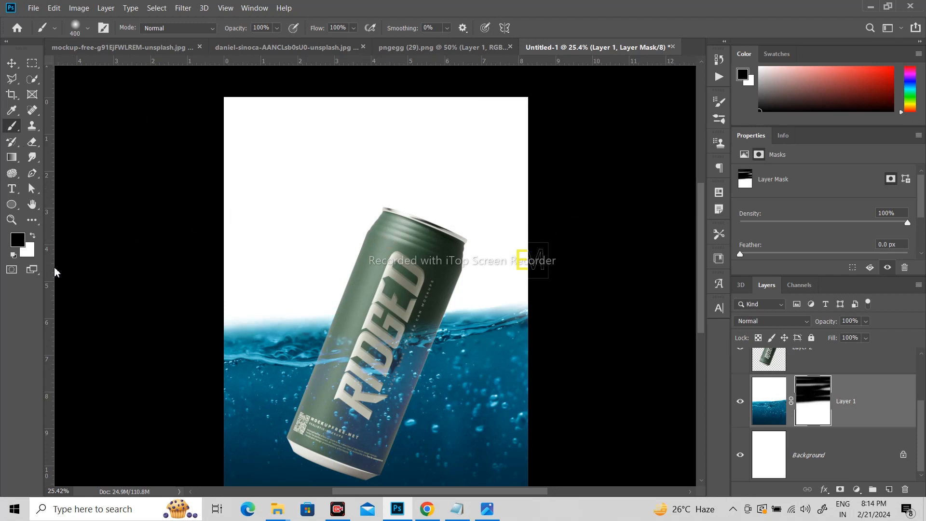
Step: Sample the light blue at the water's upper edge from Layer 1 and fill a new layer above it with that colour
{"action": "key", "text": "i"}
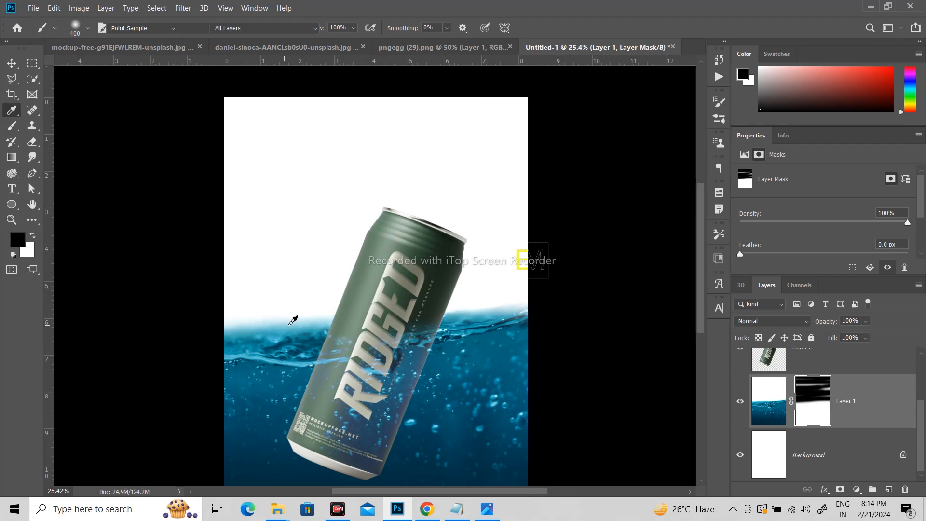
{"action": "left_click", "coordinate": [293, 320]}
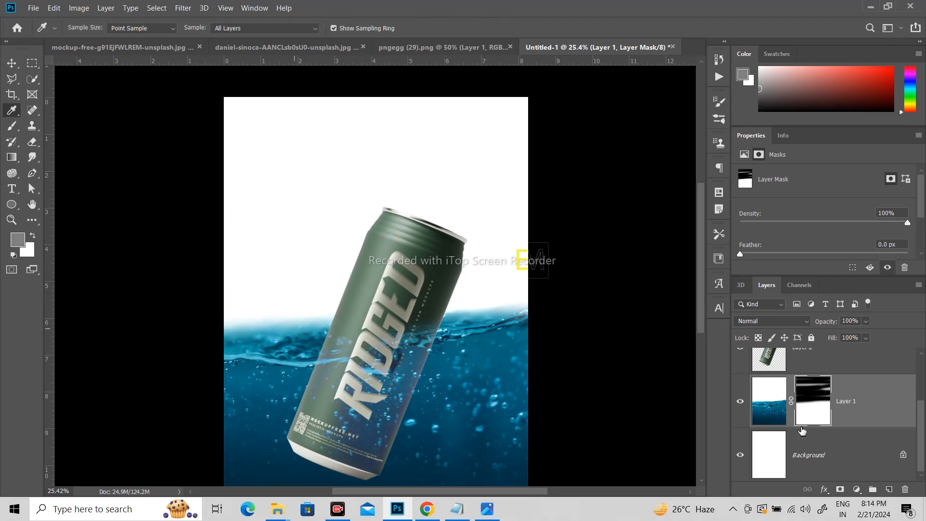
{"action": "left_click", "coordinate": [782, 418]}
{"action": "left_click", "coordinate": [288, 328]}
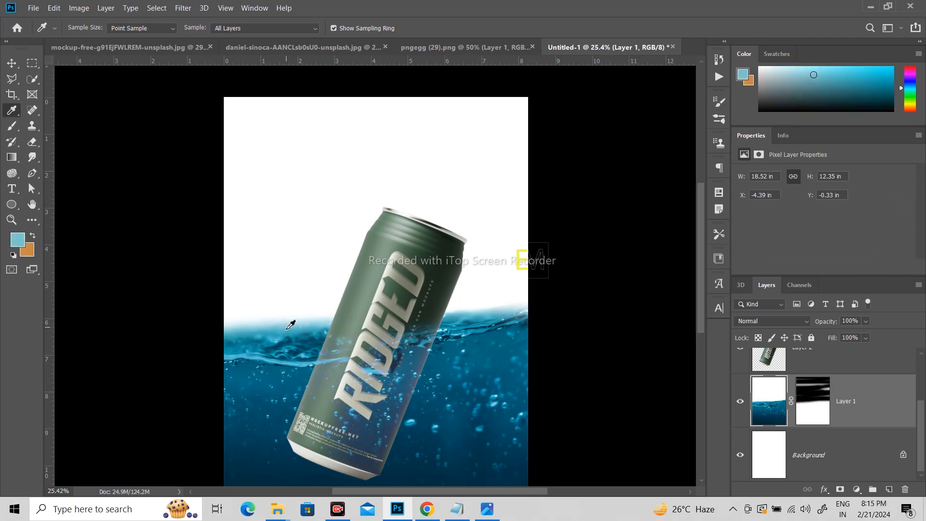
{"action": "left_click", "coordinate": [889, 489]}
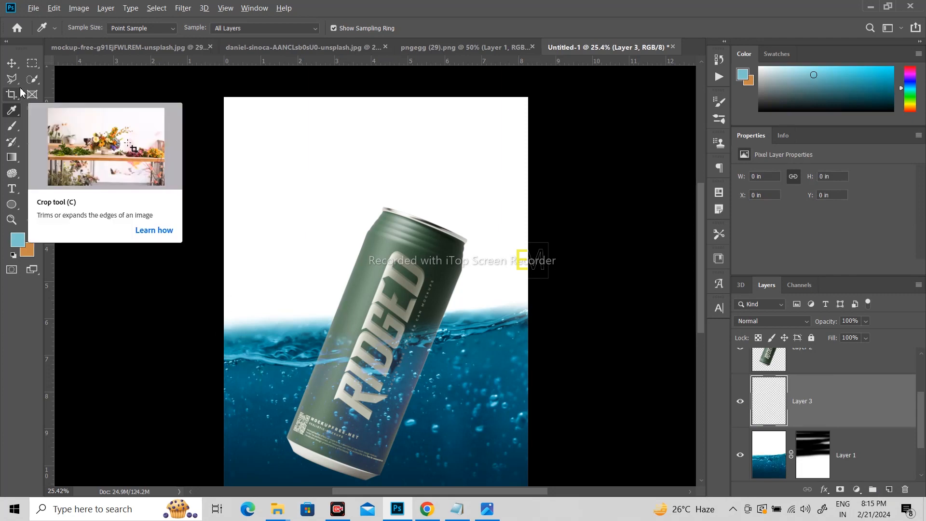
{"action": "key", "text": "alt+BackSpace"}
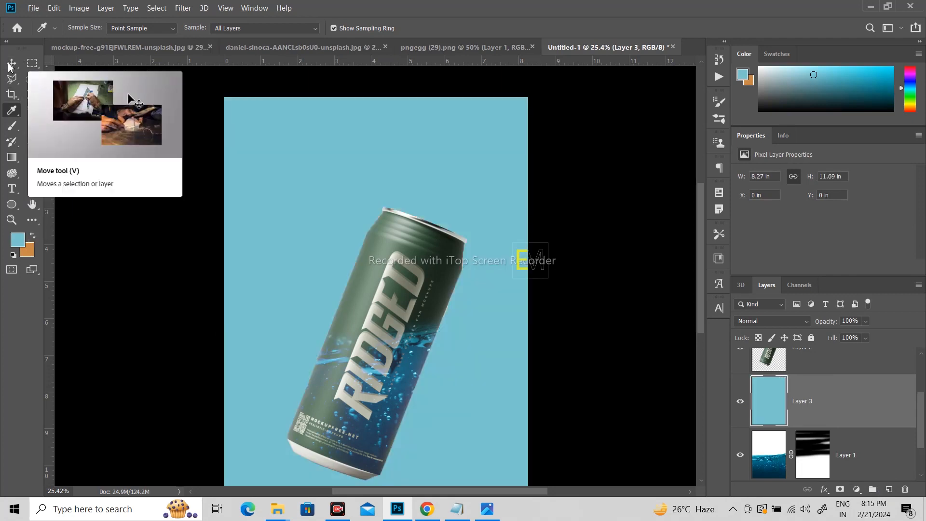
{"action": "left_click", "coordinate": [10, 65]}
{"action": "scroll", "coordinate": [827, 400], "scroll_direction": "down", "scroll_amount": 1}
{"action": "scroll", "coordinate": [828, 400], "scroll_direction": "up", "scroll_amount": 1}
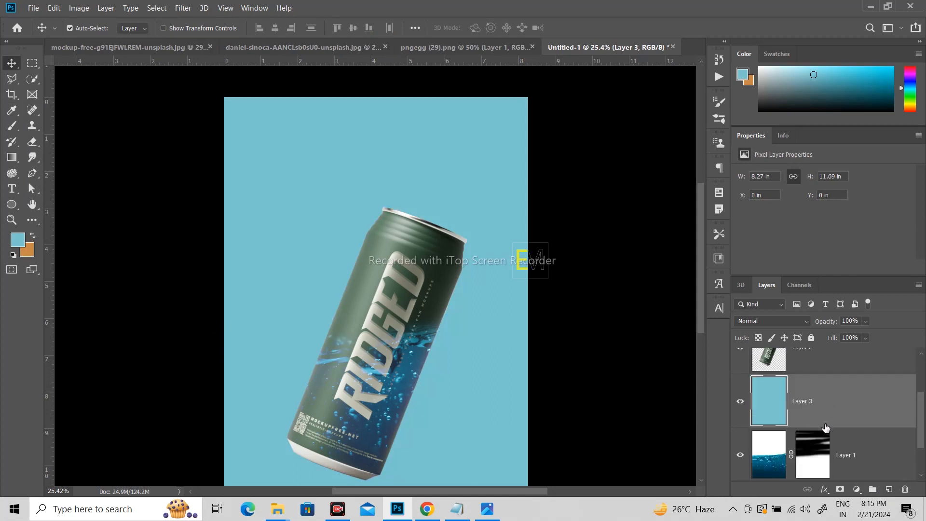
Step: Add a layer mask to the light-blue Layer 3 and set the brush's foreground colour to black (000000)
{"action": "left_click", "coordinate": [840, 490]}
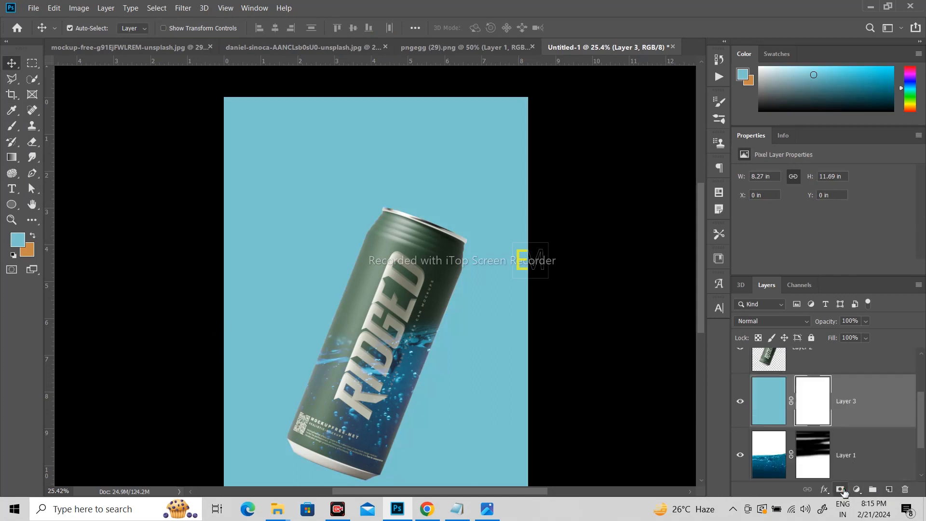
{"action": "left_click", "coordinate": [824, 420]}
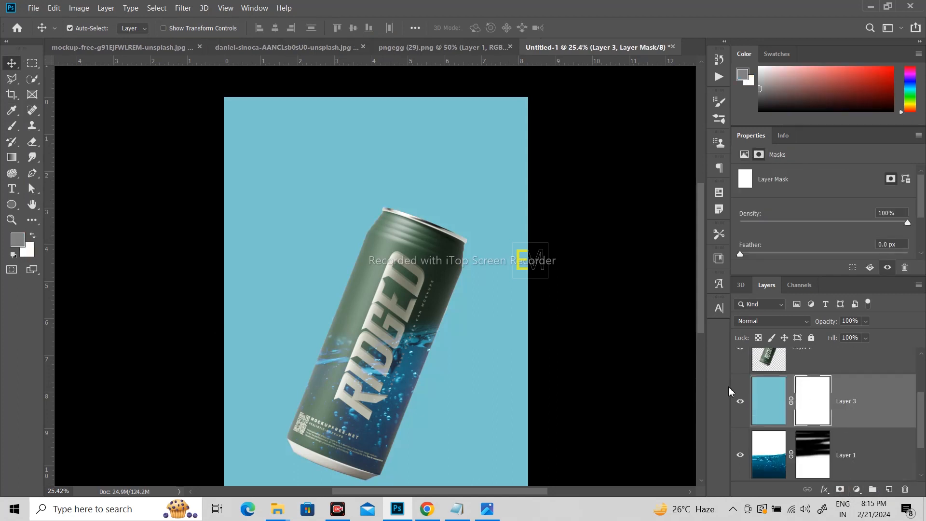
{"action": "scroll", "coordinate": [531, 308], "scroll_direction": "down", "scroll_amount": 1}
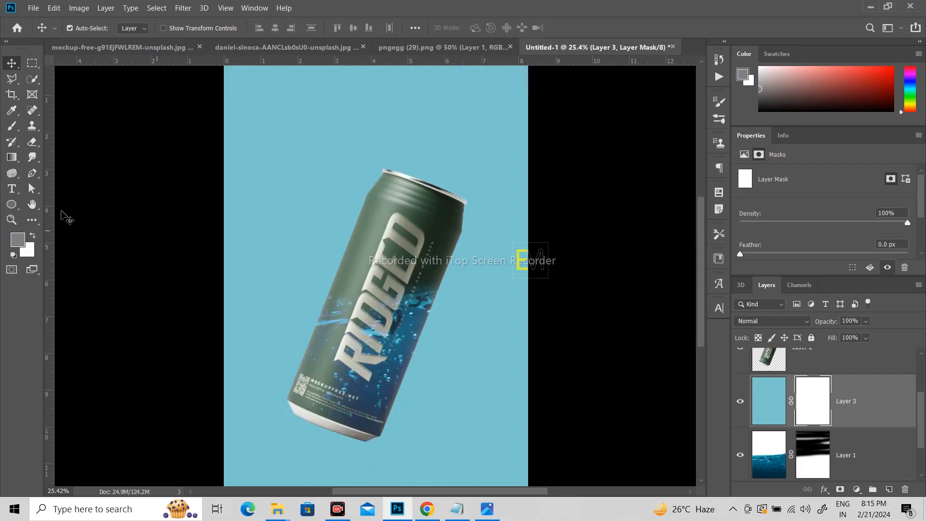
{"action": "left_click", "coordinate": [12, 127]}
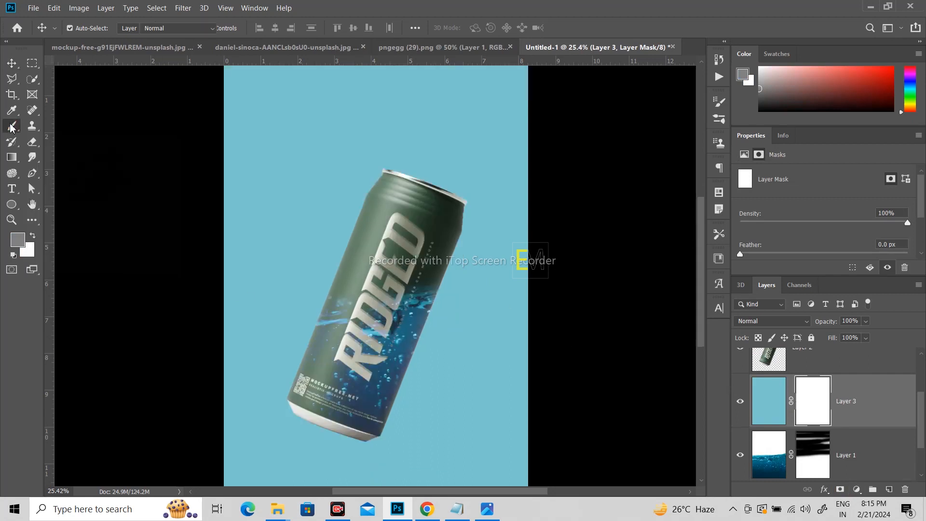
{"action": "left_click", "coordinate": [18, 240]}
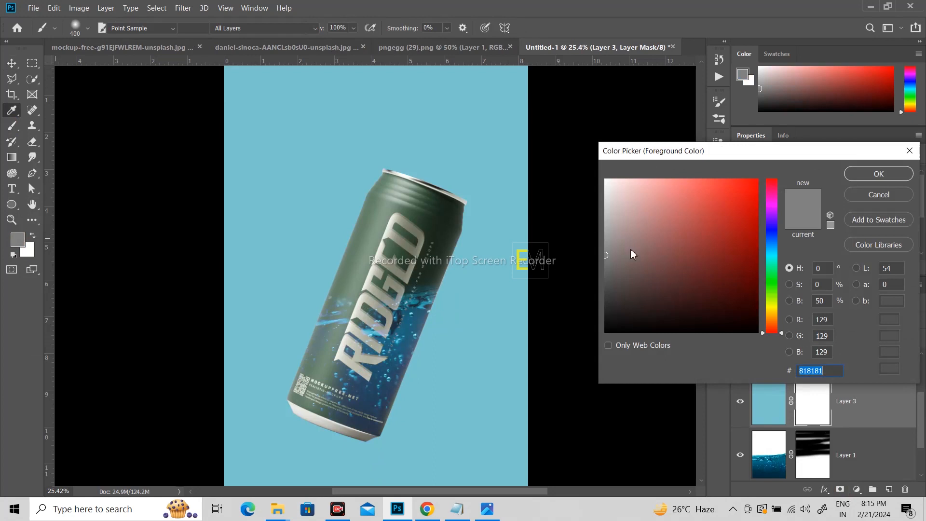
{"action": "left_click", "coordinate": [606, 332]}
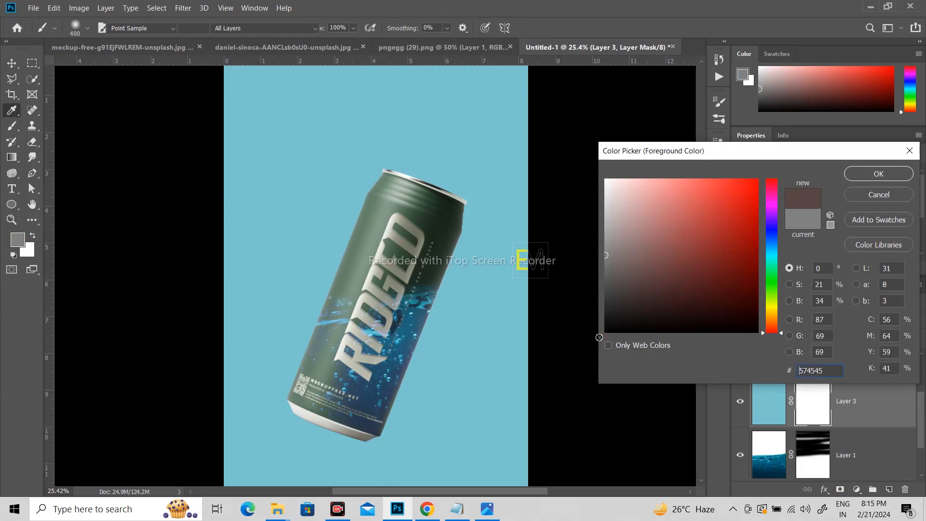
{"action": "left_click", "coordinate": [871, 173]}
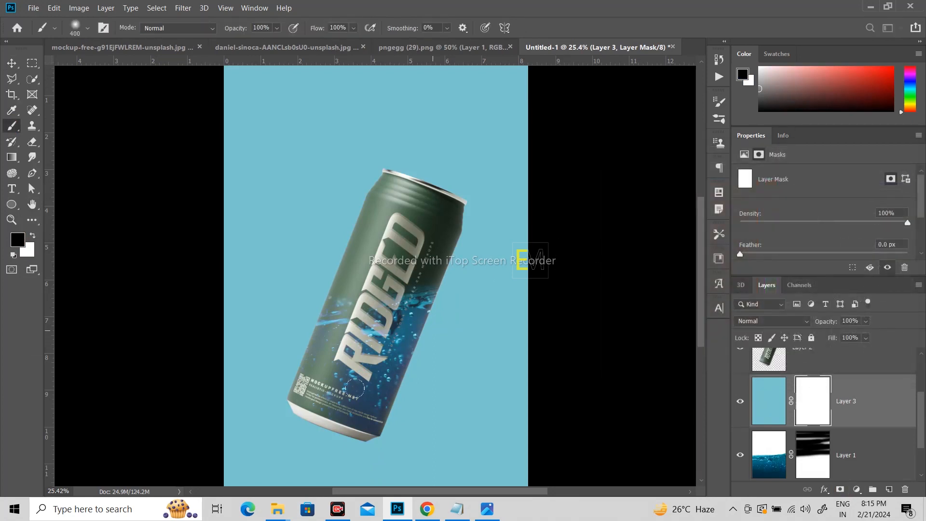
Step: Paint black on Layer 3's mask over the underwater area, enlarging the brush to 1300 px, to reveal the water
{"action": "left_click_drag", "start_coordinate": [203, 451], "coordinate": [558, 458]}
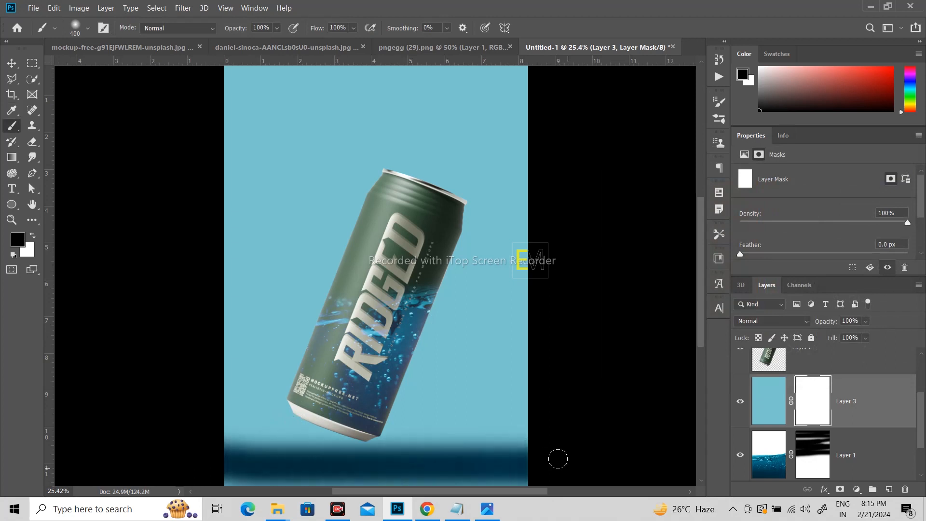
{"action": "key", "text": "bracketright"}
{"action": "key", "text": "bracketright"}
{"action": "key", "text": "bracketright"}
{"action": "key", "text": "bracketright"}
{"action": "key", "text": "bracketright"}
{"action": "key", "text": "bracketright"}
{"action": "key", "text": "bracketright"}
{"action": "key", "text": "bracketright"}
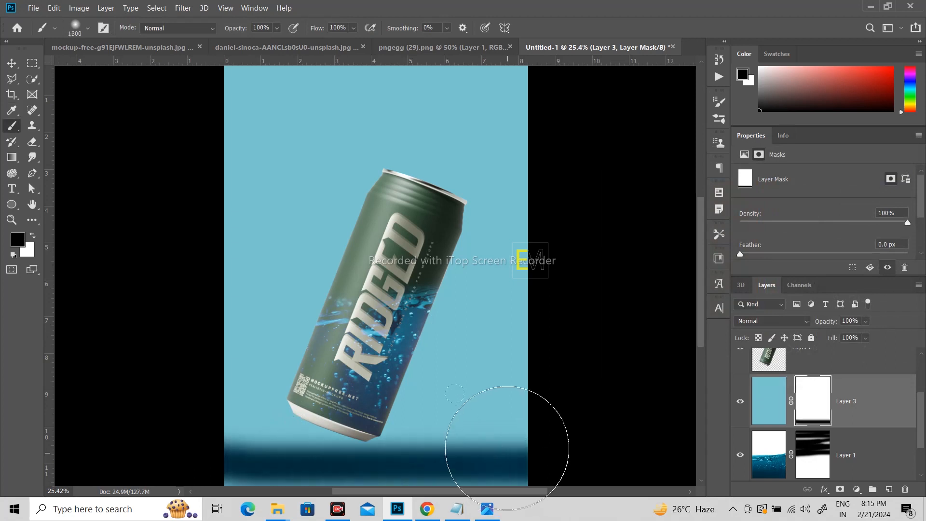
{"action": "mouse_move", "coordinate": [513, 435]}
{"action": "left_mouse_down"}
{"action": "mouse_move", "coordinate": [279, 454]}
{"action": "mouse_move", "coordinate": [438, 408]}
{"action": "mouse_move", "coordinate": [334, 398]}
{"action": "mouse_move", "coordinate": [251, 347]}
{"action": "mouse_move", "coordinate": [574, 341]}
{"action": "mouse_move", "coordinate": [333, 333]}
{"action": "mouse_move", "coordinate": [197, 371]}
{"action": "mouse_move", "coordinate": [540, 363]}
{"action": "left_mouse_up"}
Step: Paint black on Layer 3's mask along the water line with the brush reduced to 250 px
{"action": "key", "text": "bracketleft"}
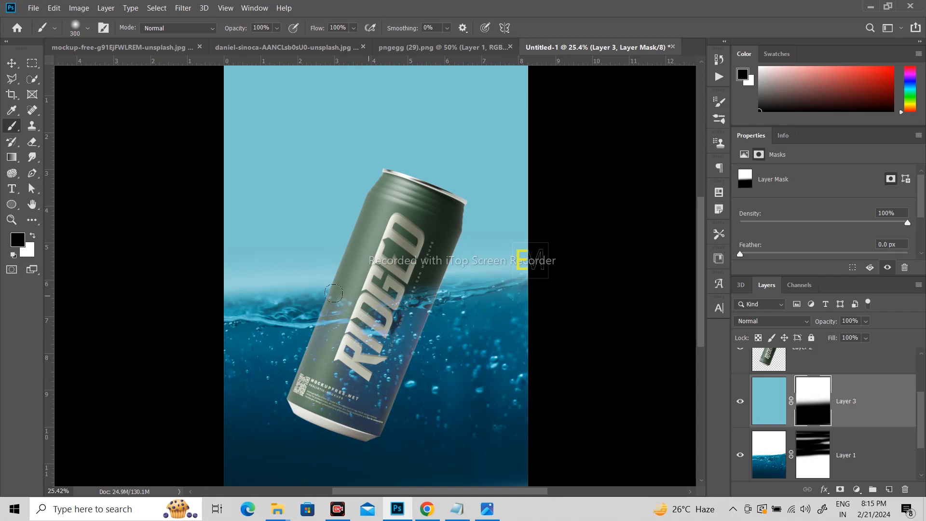
{"action": "mouse_move", "coordinate": [195, 310]}
{"action": "left_mouse_down"}
{"action": "mouse_move", "coordinate": [378, 312]}
{"action": "mouse_move", "coordinate": [193, 298]}
{"action": "mouse_move", "coordinate": [492, 293]}
{"action": "mouse_move", "coordinate": [278, 294]}
{"action": "mouse_move", "coordinate": [479, 283]}
{"action": "mouse_move", "coordinate": [522, 271]}
{"action": "mouse_move", "coordinate": [455, 290]}
{"action": "mouse_move", "coordinate": [368, 295]}
{"action": "mouse_move", "coordinate": [540, 273]}
{"action": "left_mouse_up"}
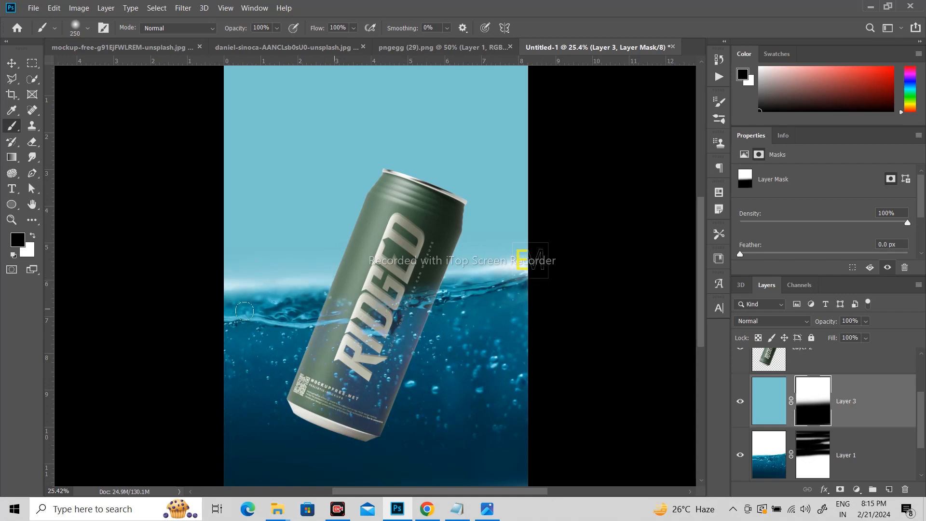
{"action": "mouse_move", "coordinate": [245, 311]}
{"action": "left_mouse_down"}
{"action": "mouse_move", "coordinate": [564, 288]}
{"action": "mouse_move", "coordinate": [502, 283]}
{"action": "left_mouse_up"}
Step: Paint white on Layer 3's mask along the strip just above the water line, and reduce the brush to 125 px
{"action": "left_click", "coordinate": [33, 236]}
{"action": "mouse_move", "coordinate": [220, 275]}
{"action": "left_mouse_down"}
{"action": "mouse_move", "coordinate": [321, 277]}
{"action": "mouse_move", "coordinate": [531, 254]}
{"action": "mouse_move", "coordinate": [507, 265]}
{"action": "mouse_move", "coordinate": [536, 252]}
{"action": "left_mouse_up"}
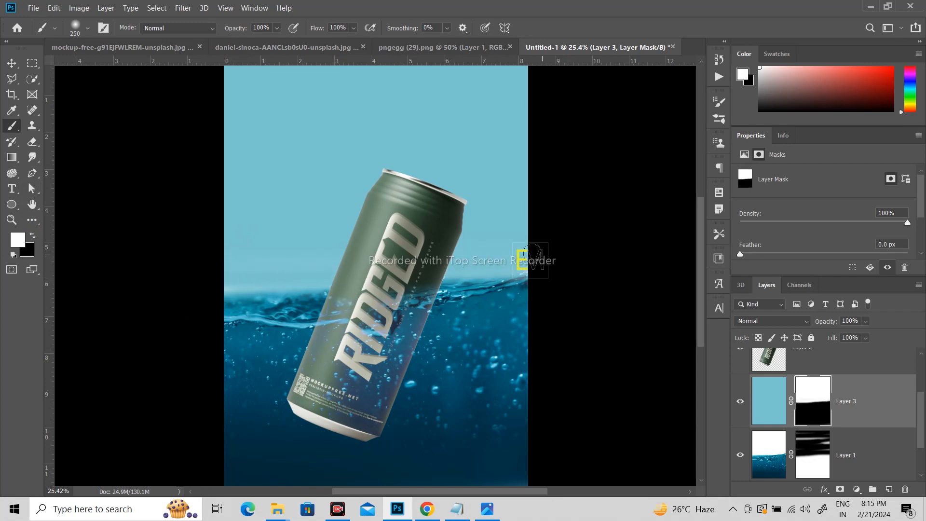
{"action": "key", "text": "x"}
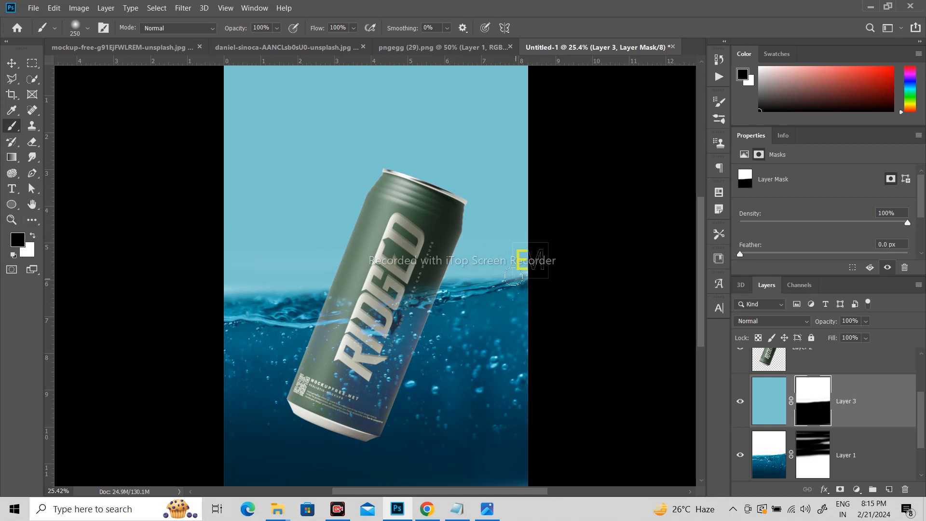
{"action": "key", "text": "bracketleft"}
{"action": "key", "text": "bracketleft"}
{"action": "key", "text": "bracketleft"}
{"action": "key", "text": "bracketleft"}
{"action": "left_click", "coordinate": [33, 236]}
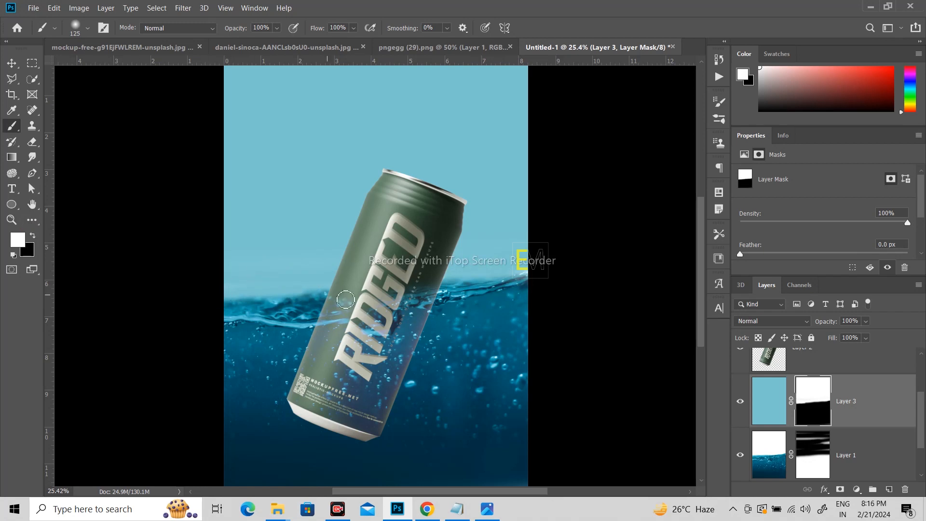
Step: Create a new empty layer directly above the light-blue Layer 3
{"action": "scroll", "coordinate": [398, 266], "scroll_direction": "down", "scroll_amount": 1}
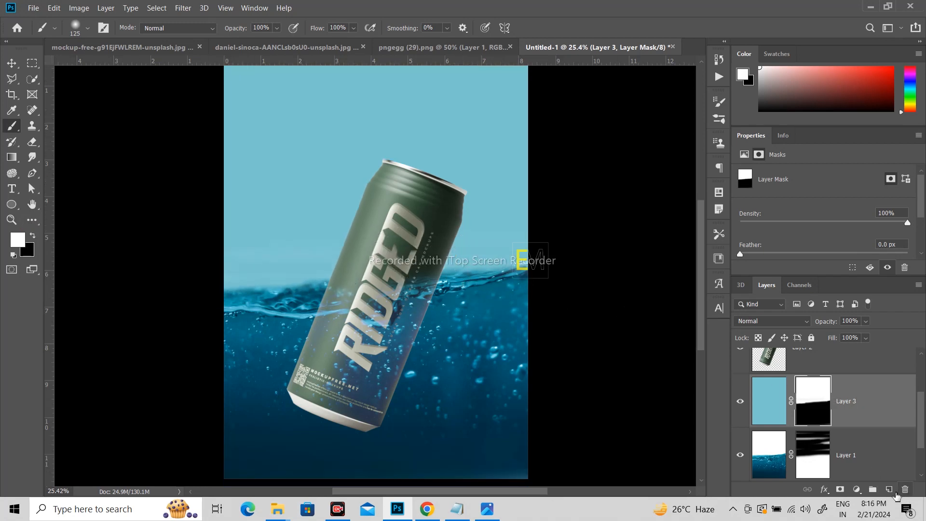
{"action": "left_click", "coordinate": [889, 489]}
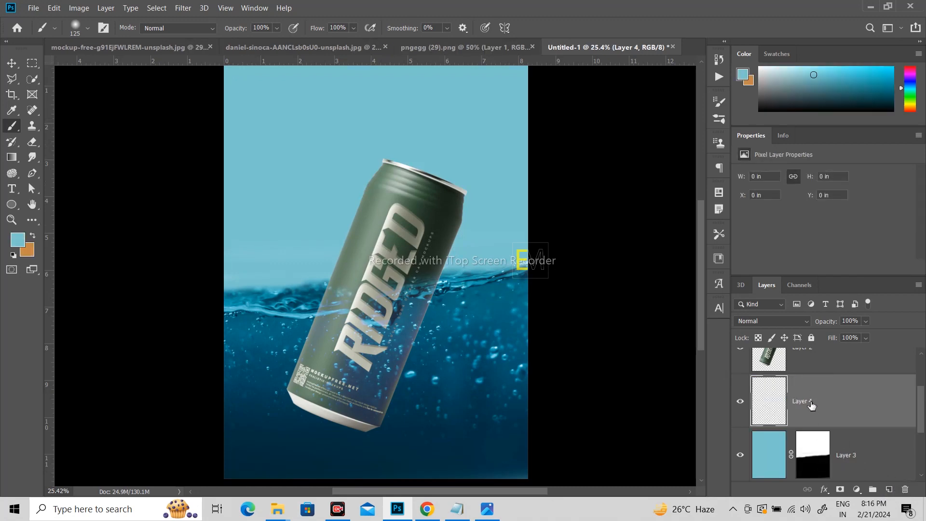
Step: Paint a soft white (fefefe) glow behind the upper part of the can on Layer 4 with a 1700 px brush
{"action": "left_click", "coordinate": [21, 246]}
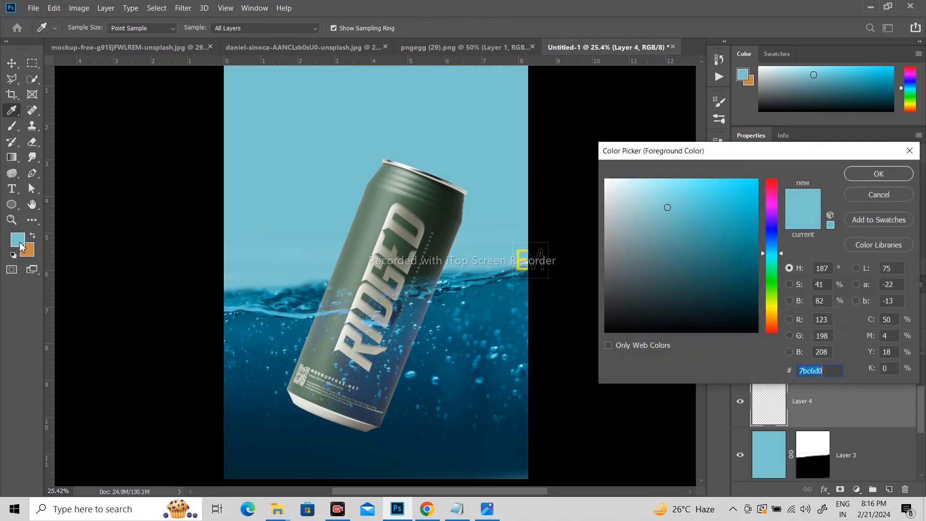
{"action": "type", "text": "fefefe"}
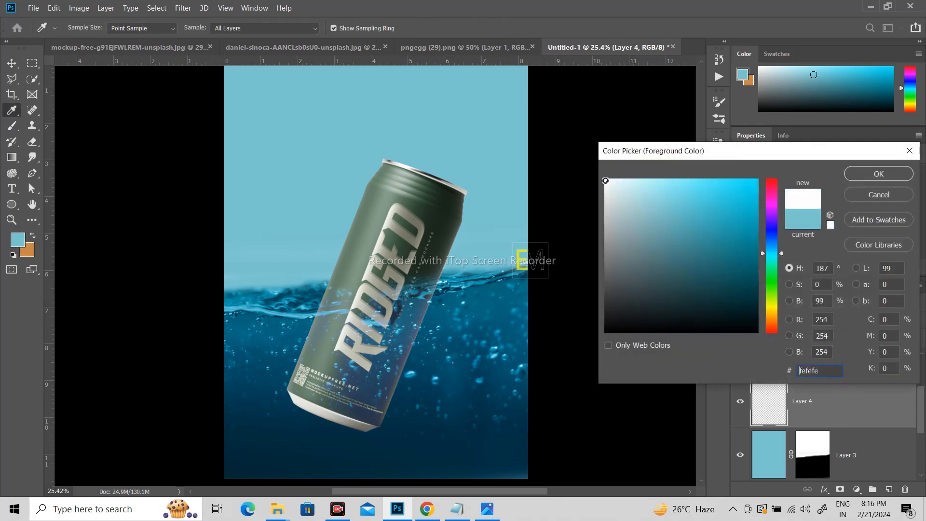
{"action": "left_click", "coordinate": [850, 175]}
{"action": "key", "text": "b"}
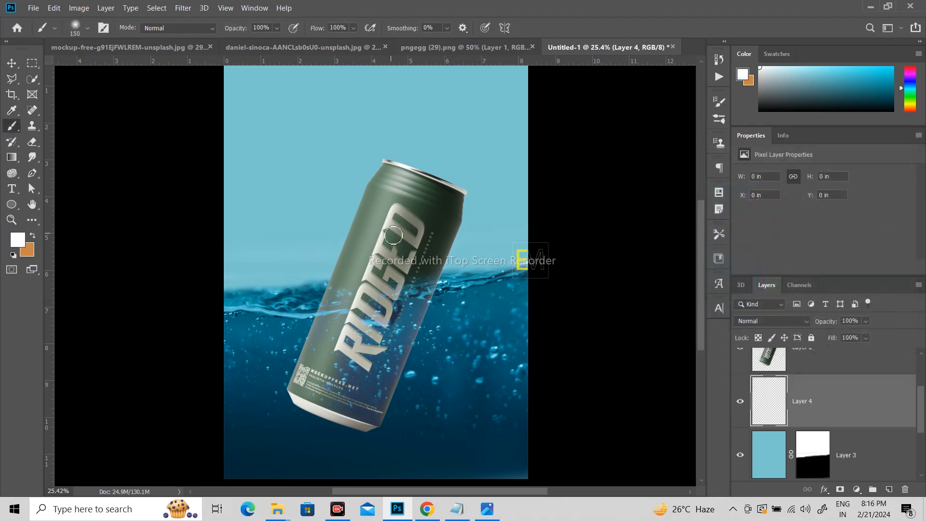
{"action": "key", "text": "bracketright"}
{"action": "key", "text": "bracketright"}
{"action": "key", "text": "bracketright"}
{"action": "key", "text": "bracketright"}
{"action": "key", "text": "bracketright"}
{"action": "key", "text": "bracketright"}
{"action": "left_click", "coordinate": [403, 221]}
{"action": "left_click", "coordinate": [403, 221]}
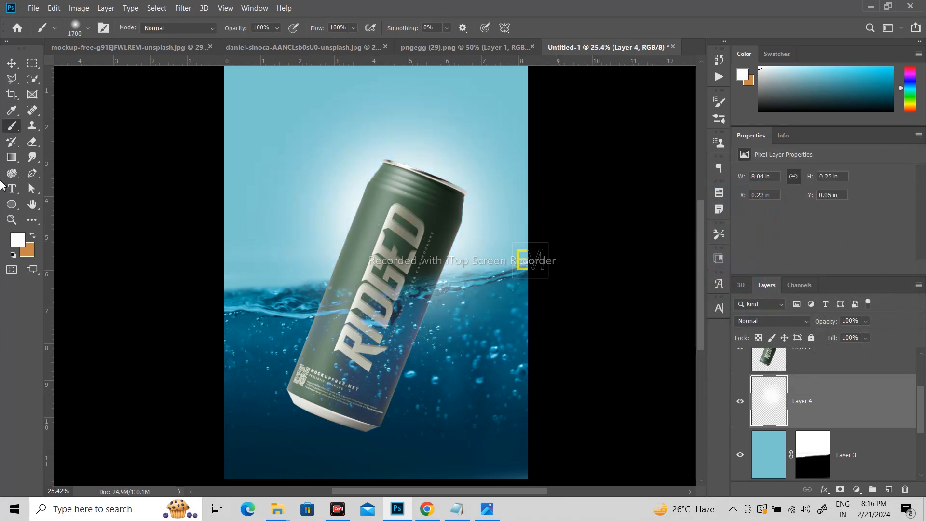
{"action": "left_click", "coordinate": [12, 62]}
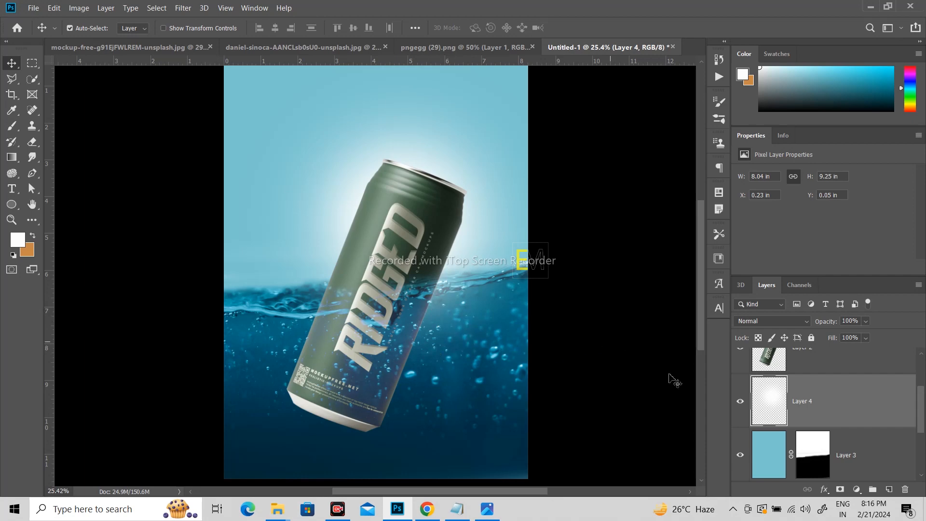
Step: Add a mask to Layer 4 and paint black on it over the underwater area with a 500 px brush
{"action": "left_click", "coordinate": [840, 489]}
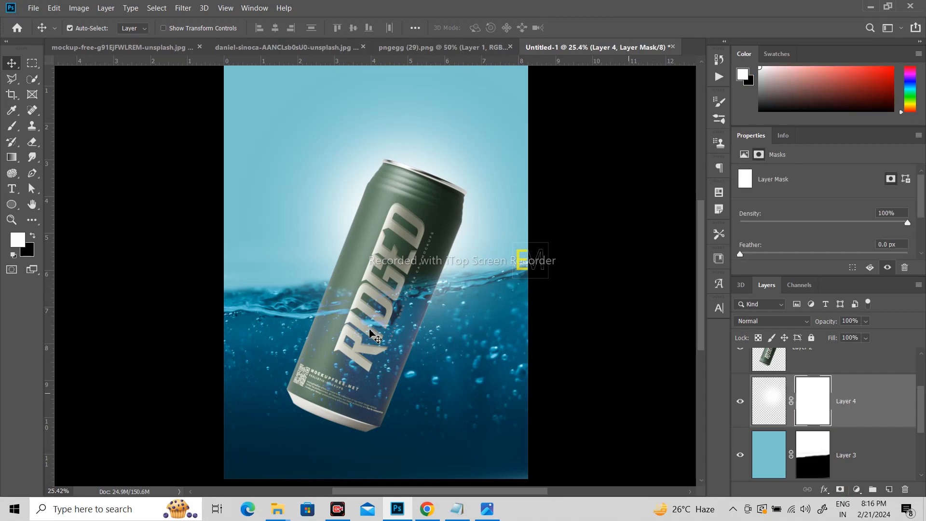
{"action": "left_click", "coordinate": [11, 127]}
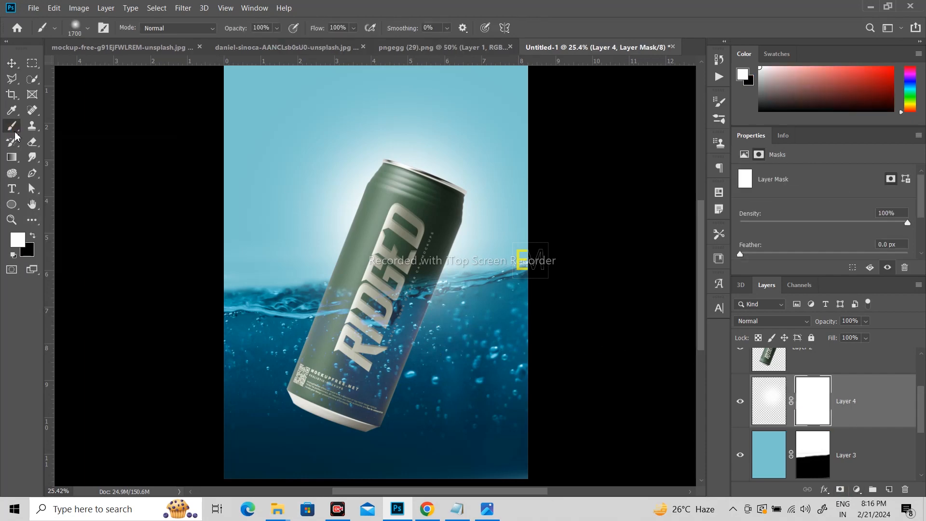
{"action": "left_click", "coordinate": [33, 237]}
{"action": "key", "text": "bracketleft"}
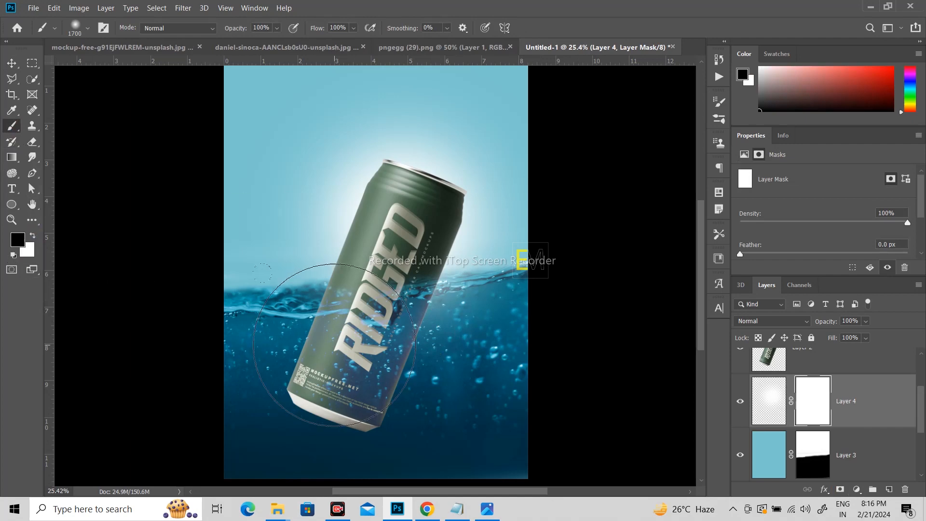
{"action": "key", "text": "bracketleft"}
{"action": "key", "text": "bracketleft"}
{"action": "key", "text": "bracketleft"}
{"action": "key", "text": "bracketleft"}
{"action": "key", "text": "bracketleft"}
{"action": "mouse_move", "coordinate": [398, 320]}
{"action": "left_mouse_down"}
{"action": "mouse_move", "coordinate": [461, 308]}
{"action": "mouse_move", "coordinate": [281, 358]}
{"action": "left_mouse_up"}
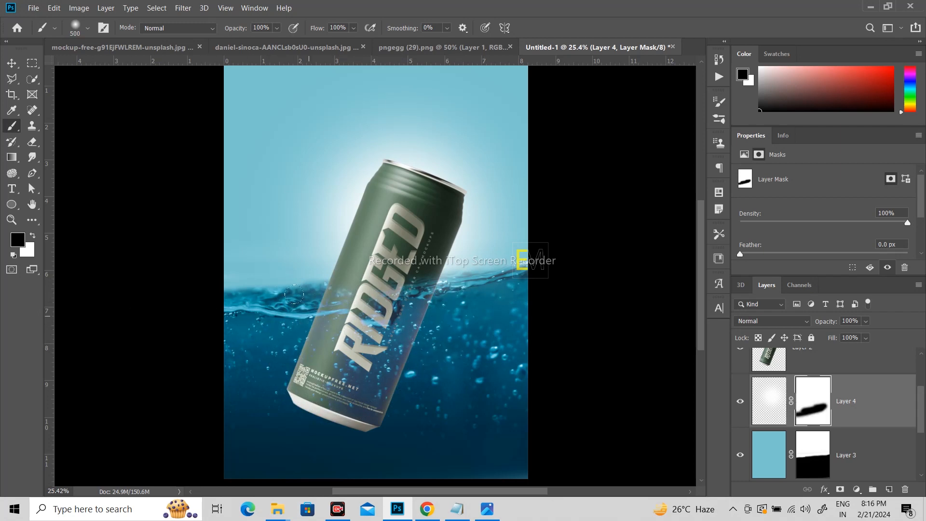
{"action": "left_click", "coordinate": [11, 63]}
Step: Copy a freehand-lassoed area around the can's water line from Layer 1 copy to a new layer with Normal blending
{"action": "scroll", "coordinate": [839, 435], "scroll_direction": "up", "scroll_amount": 2}
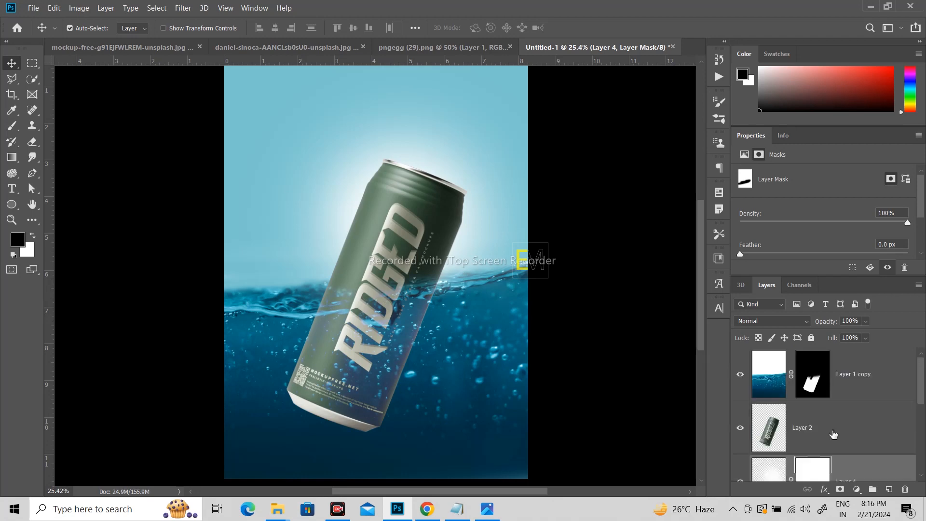
{"action": "left_click", "coordinate": [865, 373]}
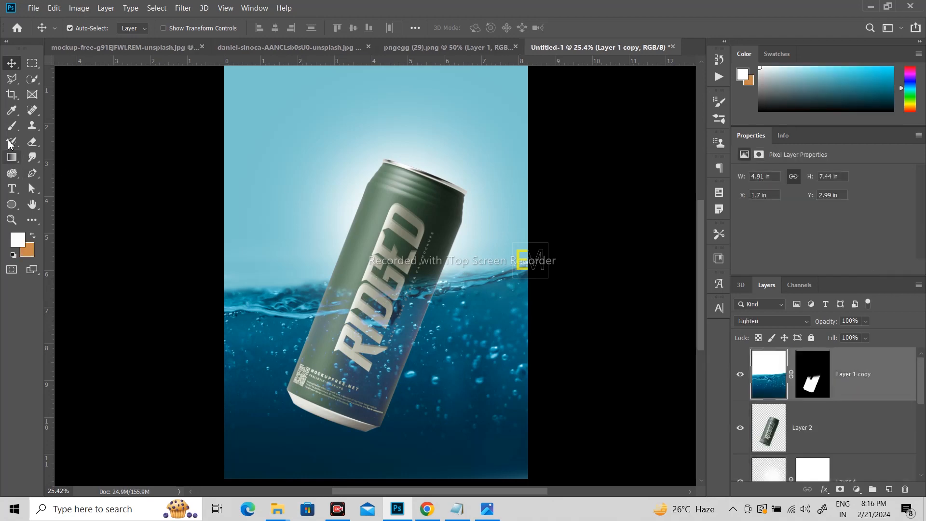
{"action": "left_click", "coordinate": [17, 83]}
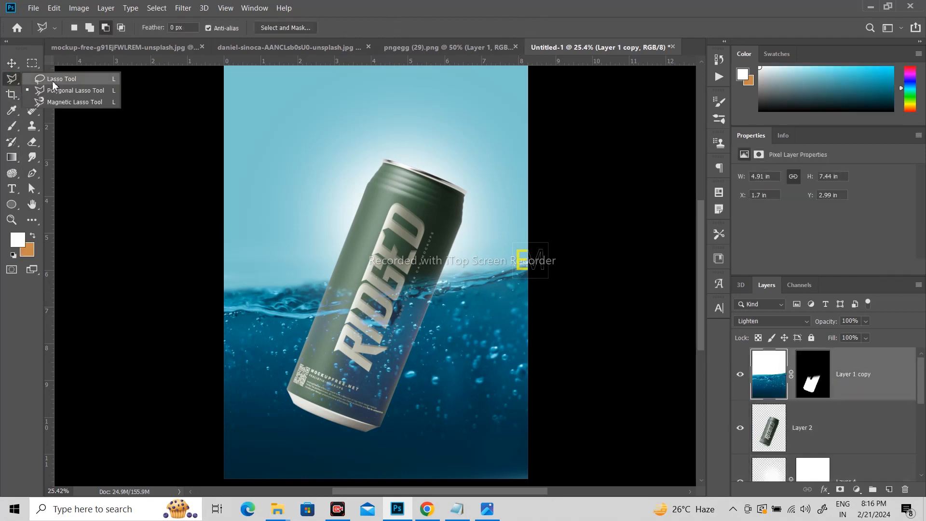
{"action": "left_click", "coordinate": [58, 80]}
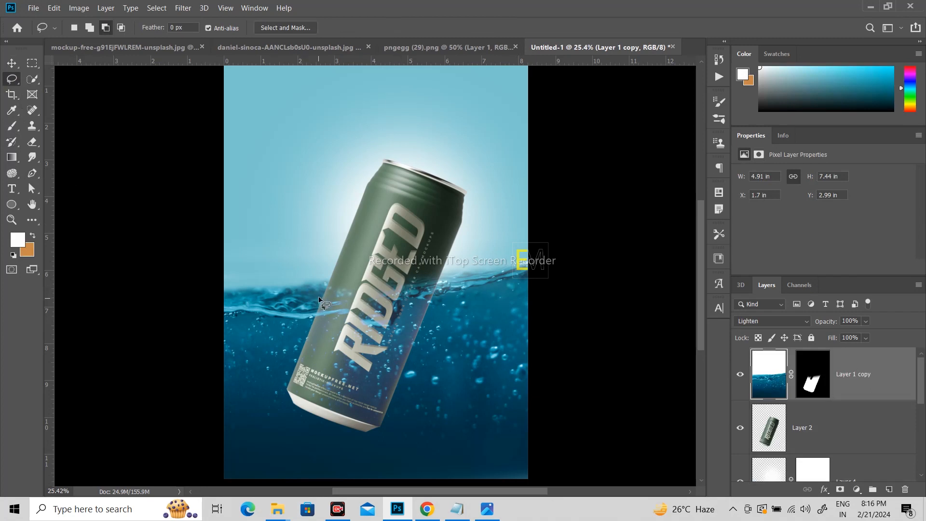
{"action": "mouse_move", "coordinate": [309, 300]}
{"action": "left_mouse_down"}
{"action": "mouse_move", "coordinate": [434, 278]}
{"action": "mouse_move", "coordinate": [459, 294]}
{"action": "mouse_move", "coordinate": [456, 310]}
{"action": "mouse_move", "coordinate": [423, 329]}
{"action": "mouse_move", "coordinate": [356, 338]}
{"action": "mouse_move", "coordinate": [311, 322]}
{"action": "mouse_move", "coordinate": [305, 300]}
{"action": "left_mouse_up"}
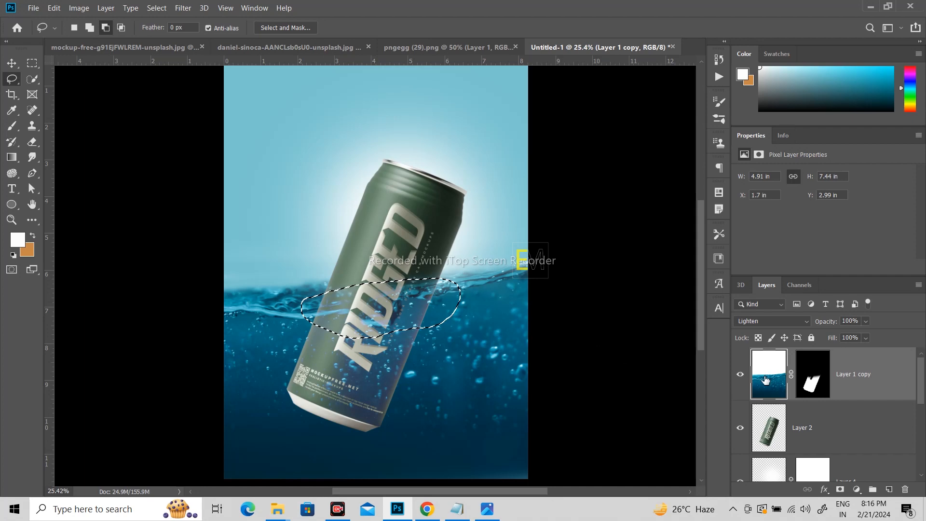
{"action": "key", "text": "ctrl+j"}
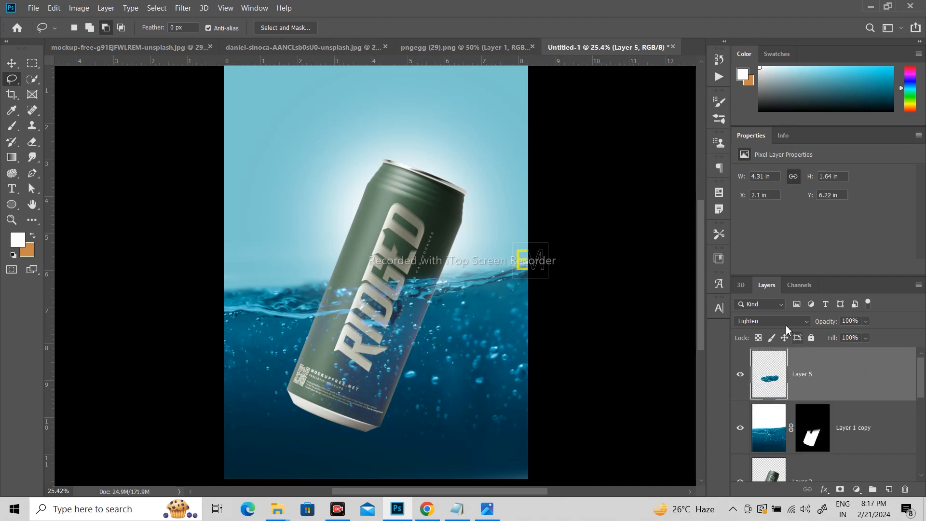
{"action": "left_click", "coordinate": [786, 325]}
{"action": "left_click", "coordinate": [749, 203]}
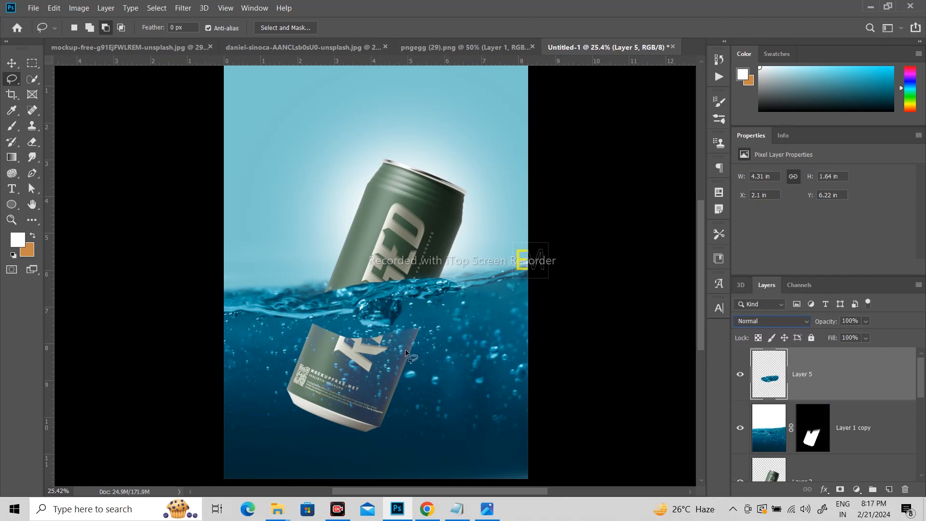
Step: Erase along the upper edge of Layer 5's water patch with a 150 px eraser at 38% opacity
{"action": "left_click", "coordinate": [12, 126]}
{"action": "left_click", "coordinate": [32, 141]}
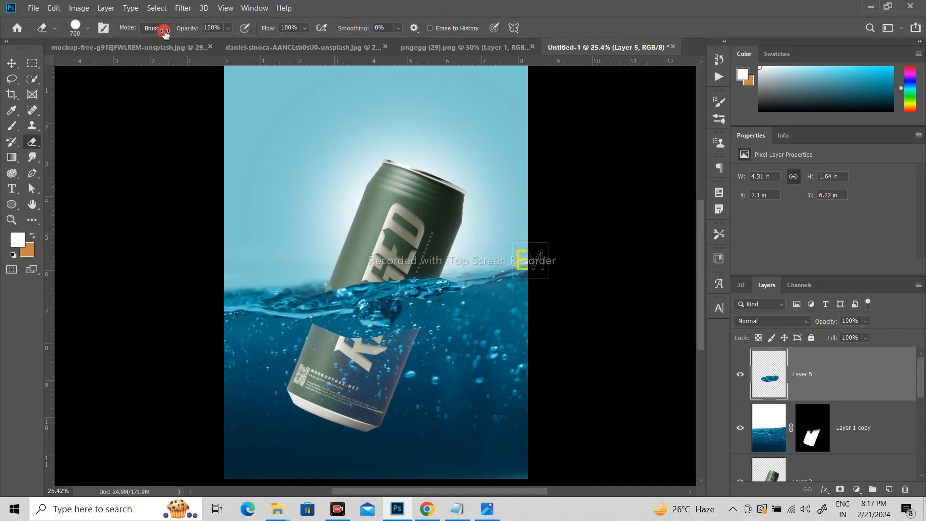
{"action": "left_click_drag", "start_coordinate": [187, 29], "coordinate": [169, 30]}
{"action": "left_click_drag", "start_coordinate": [316, 291], "coordinate": [385, 281]}
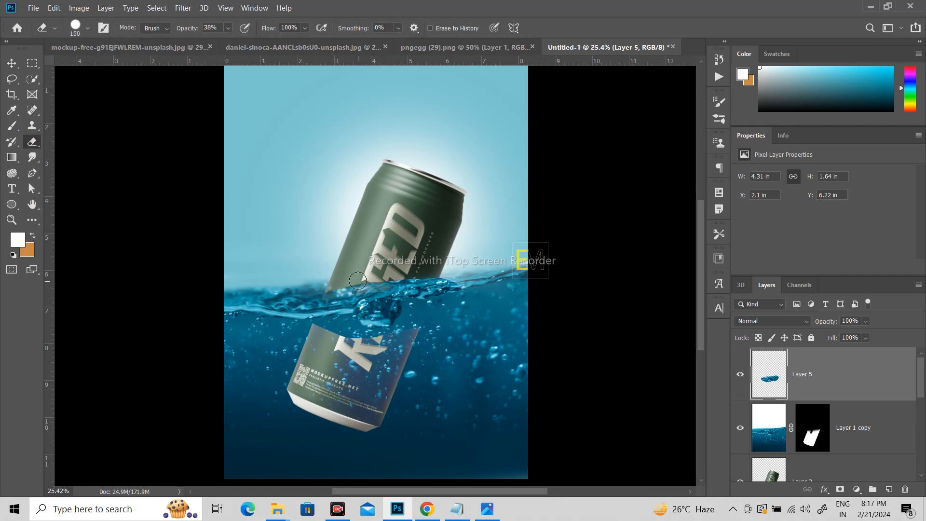
Step: Switch the eraser to the Soft Round brush and soften Layer 5's upper water edge across the can
{"action": "left_click", "coordinate": [88, 30]}
{"action": "left_click", "coordinate": [84, 158]}
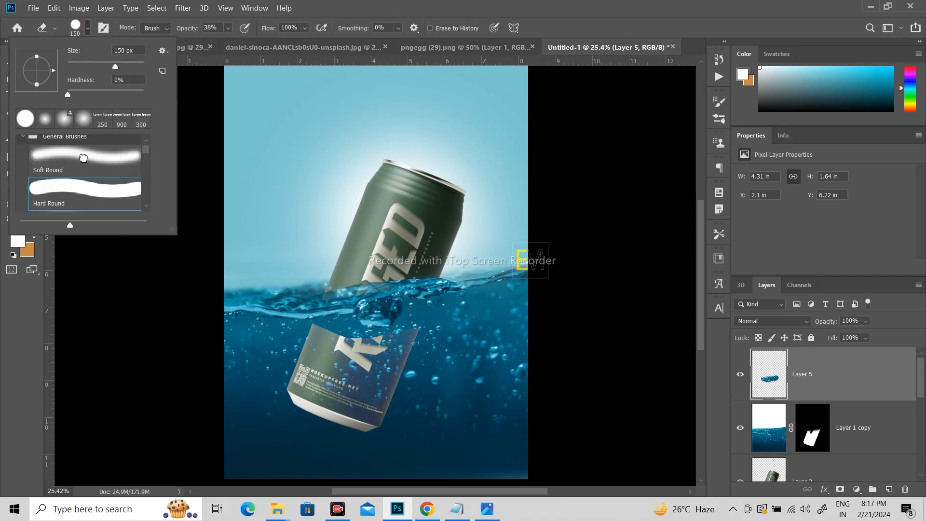
{"action": "left_click", "coordinate": [589, 223]}
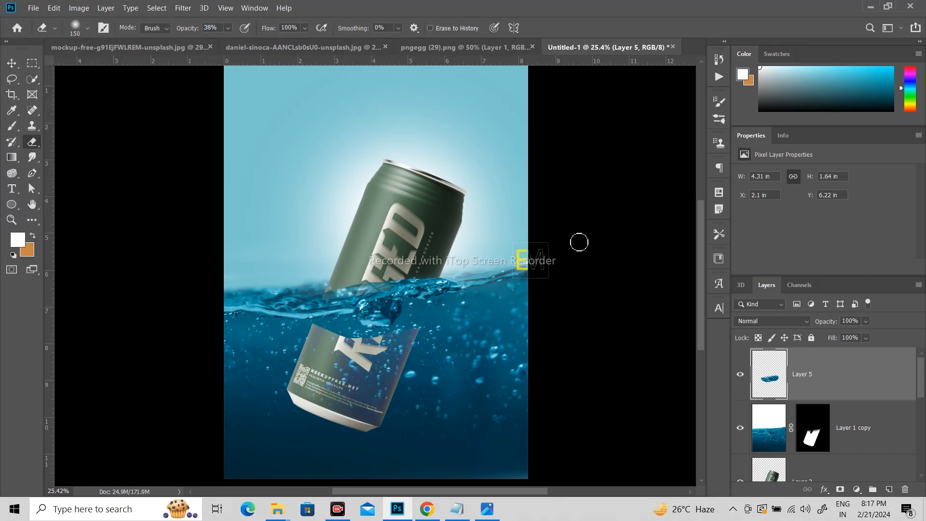
{"action": "mouse_move", "coordinate": [352, 290]}
{"action": "left_mouse_down"}
{"action": "mouse_move", "coordinate": [372, 288]}
{"action": "mouse_move", "coordinate": [338, 297]}
{"action": "mouse_move", "coordinate": [334, 284]}
{"action": "mouse_move", "coordinate": [404, 278]}
{"action": "left_mouse_up"}
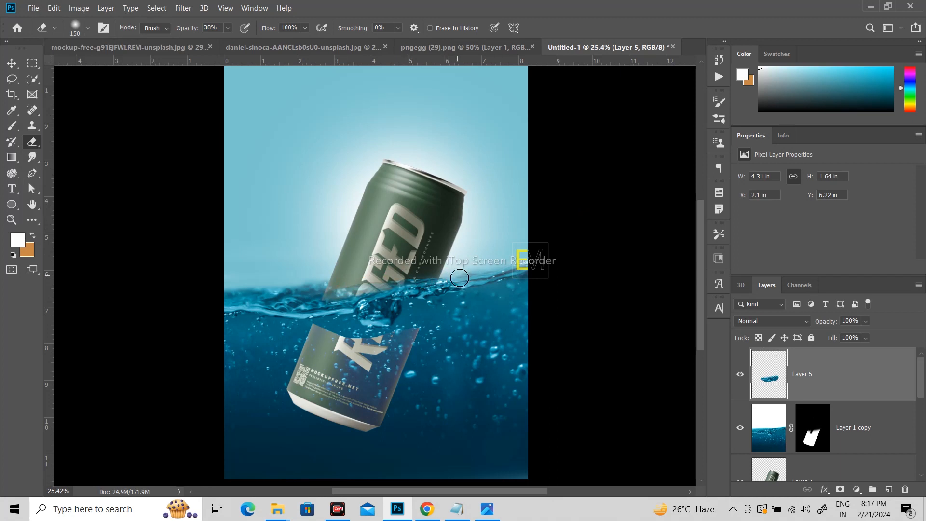
{"action": "mouse_move", "coordinate": [375, 280]}
{"action": "left_mouse_down"}
{"action": "mouse_move", "coordinate": [308, 294]}
{"action": "mouse_move", "coordinate": [429, 280]}
{"action": "mouse_move", "coordinate": [394, 276]}
{"action": "mouse_move", "coordinate": [449, 281]}
{"action": "left_mouse_up"}
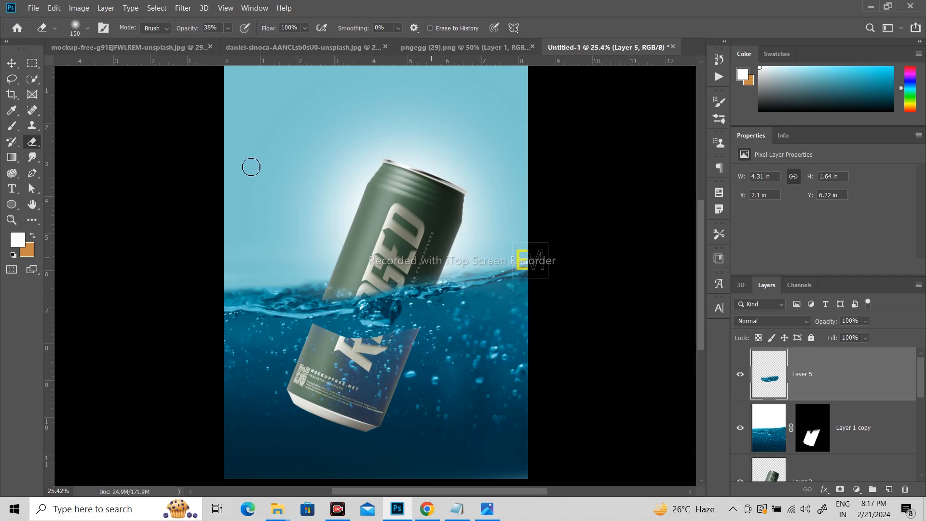
Step: Erase the lower part of Layer 5's water patch at 100% opacity, then clean up its upper edge over the can
{"action": "left_click_drag", "start_coordinate": [191, 31], "coordinate": [226, 32]}
{"action": "mouse_move", "coordinate": [314, 330]}
{"action": "left_mouse_down"}
{"action": "mouse_move", "coordinate": [401, 337]}
{"action": "mouse_move", "coordinate": [457, 312]}
{"action": "mouse_move", "coordinate": [420, 333]}
{"action": "mouse_move", "coordinate": [427, 318]}
{"action": "mouse_move", "coordinate": [351, 336]}
{"action": "mouse_move", "coordinate": [306, 331]}
{"action": "mouse_move", "coordinate": [353, 324]}
{"action": "mouse_move", "coordinate": [382, 335]}
{"action": "left_mouse_up"}
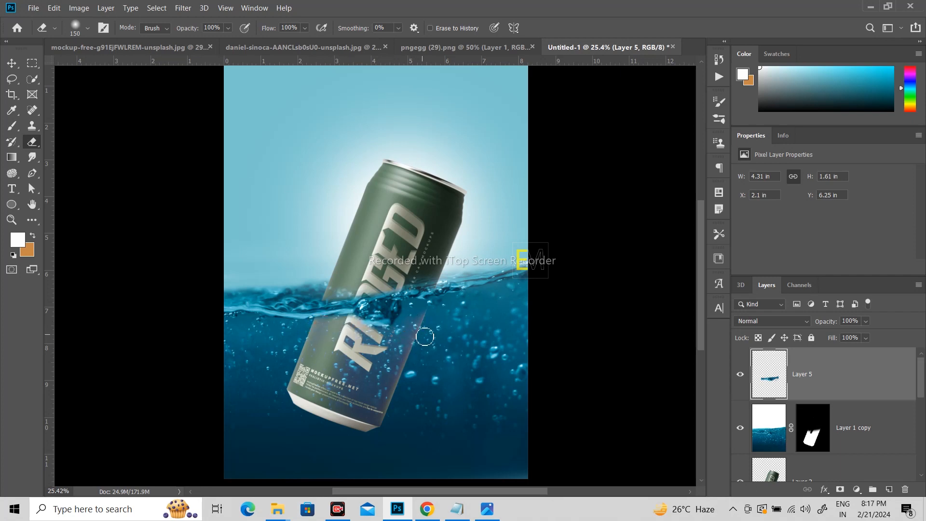
{"action": "left_click_drag", "start_coordinate": [354, 321], "coordinate": [299, 331]}
{"action": "mouse_move", "coordinate": [340, 290]}
{"action": "left_mouse_down"}
{"action": "mouse_move", "coordinate": [404, 281]}
{"action": "mouse_move", "coordinate": [518, 311]}
{"action": "left_mouse_up"}
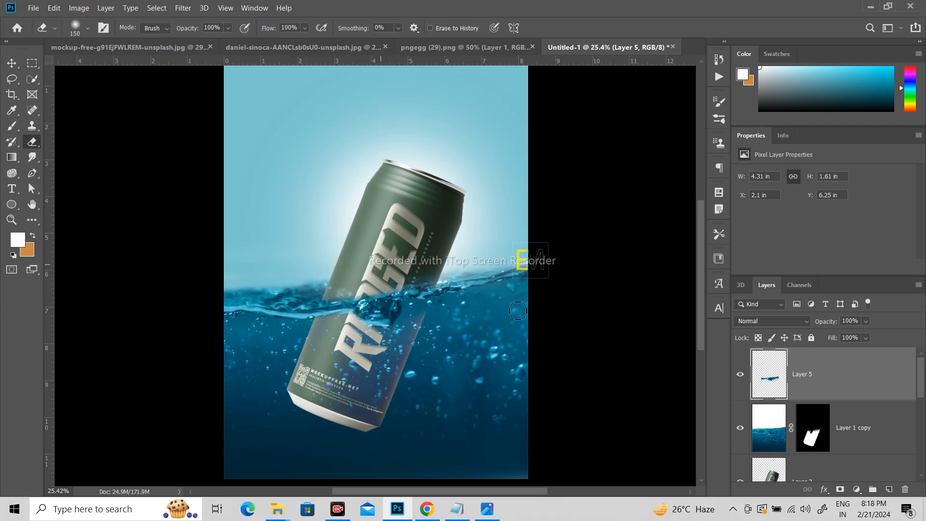
Step: Touch up Layer 1 copy's mask over the can near the water line with the 150 px eraser, swapping foreground and background colours
{"action": "left_click", "coordinate": [817, 440]}
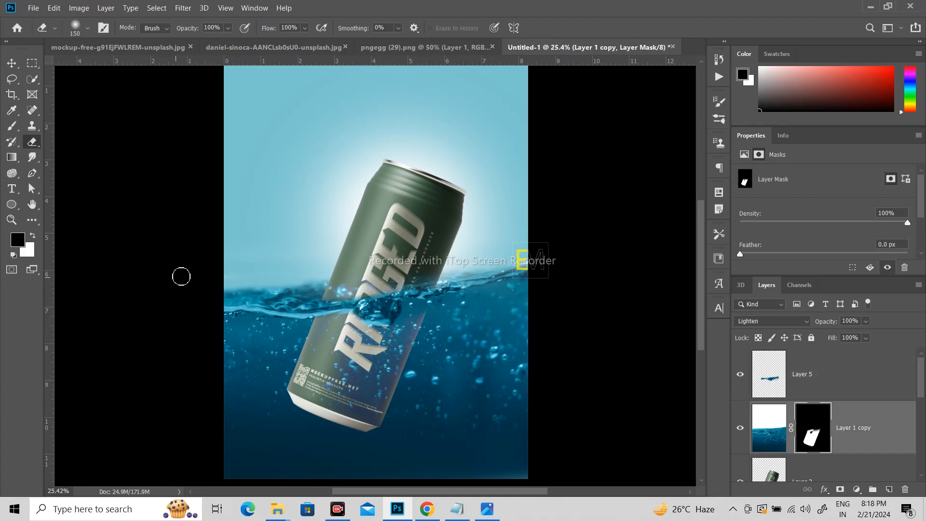
{"action": "left_click", "coordinate": [32, 235]}
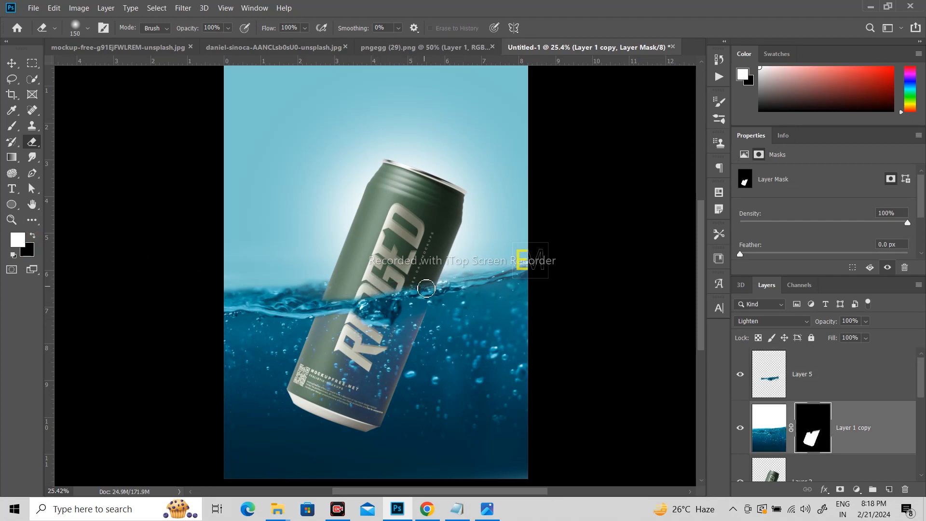
{"action": "scroll", "coordinate": [433, 280], "scroll_direction": "down", "scroll_amount": 1}
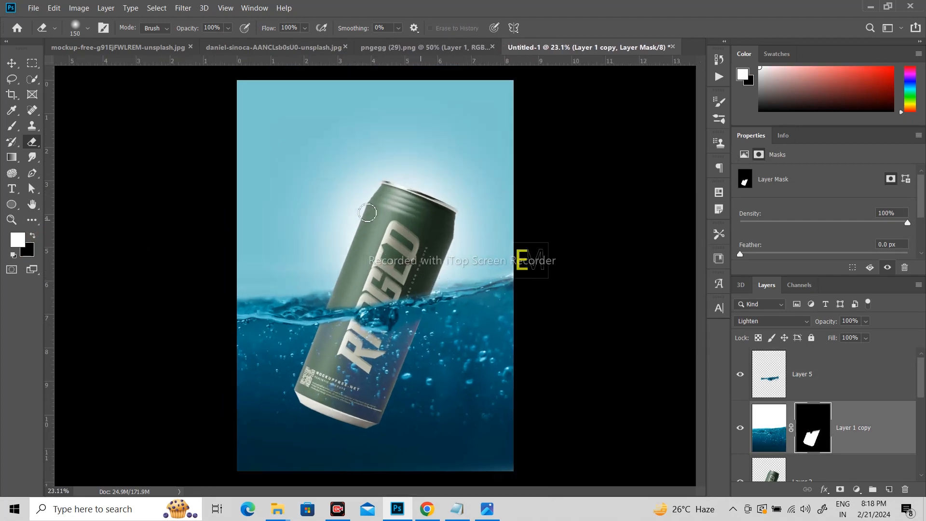
Step: Bring the seagulls from pngegg (29).png into the poster and place them in the sky beside and above the can
{"action": "key", "text": "v"}
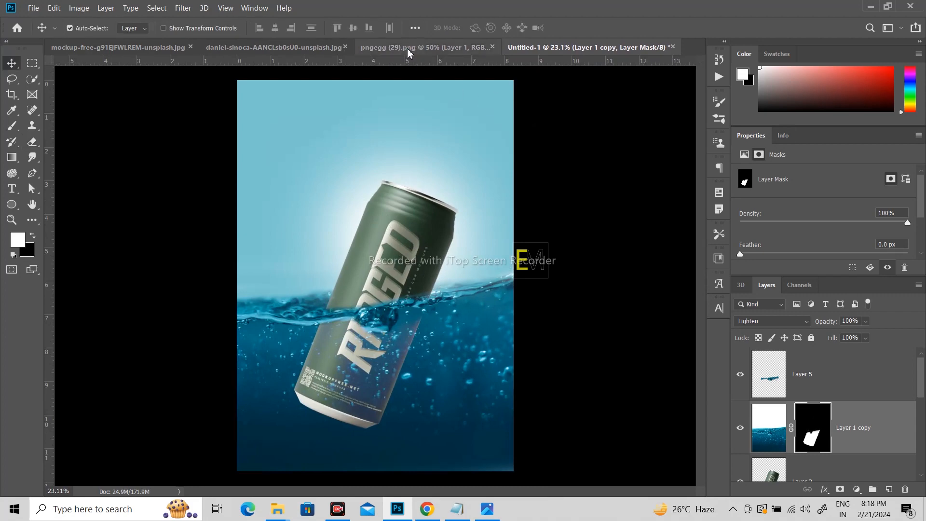
{"action": "left_click", "coordinate": [415, 47]}
{"action": "left_click_drag", "start_coordinate": [424, 224], "coordinate": [351, 156]}
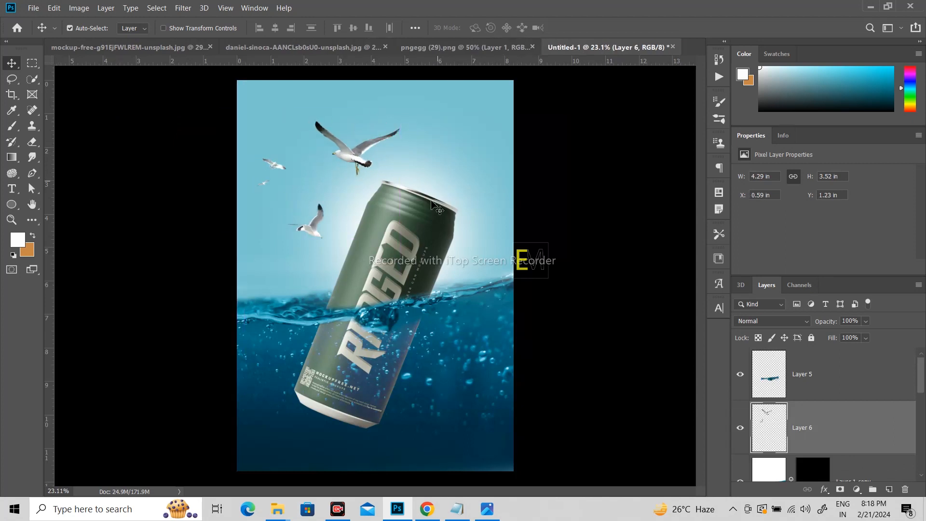
Step: Review the poster composite in the full-screen view modes, then return to the standard view
{"action": "key", "text": "f"}
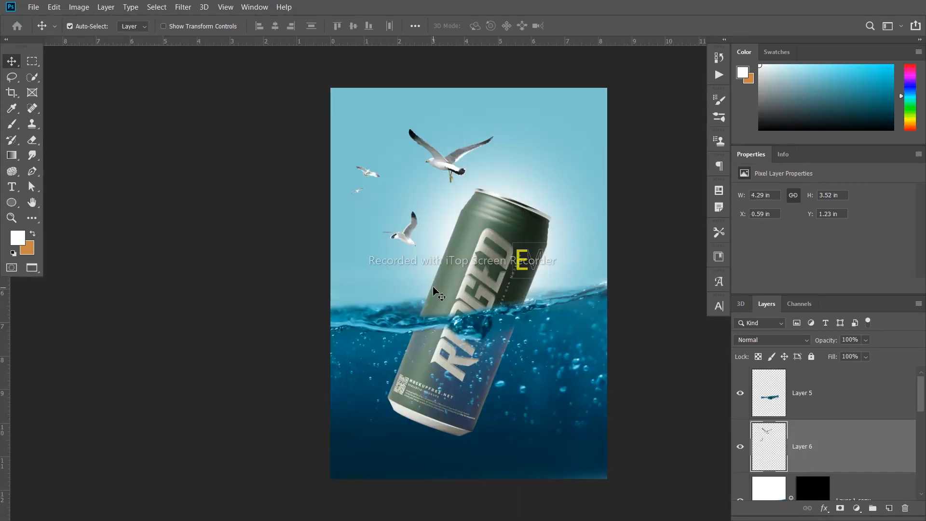
{"action": "key", "text": "ctrl"}
{"action": "scroll", "coordinate": [502, 289], "scroll_direction": "up", "scroll_amount": 1}
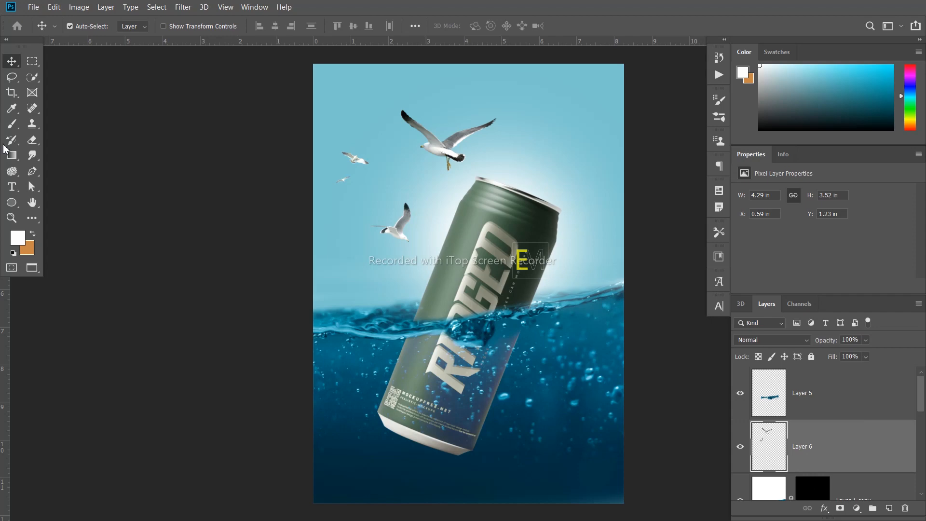
{"action": "key", "text": "f"}
{"action": "key", "text": "f"}
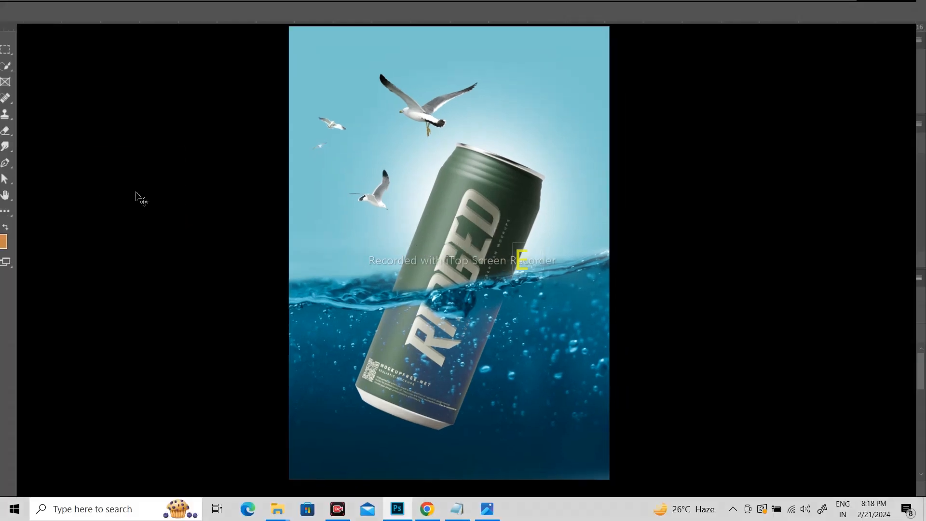
{"action": "left_click", "coordinate": [337, 508]}
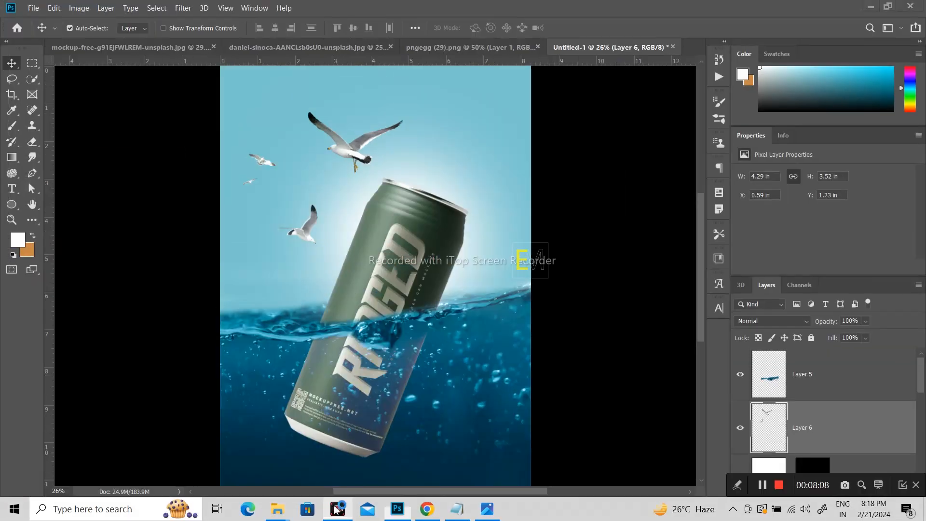